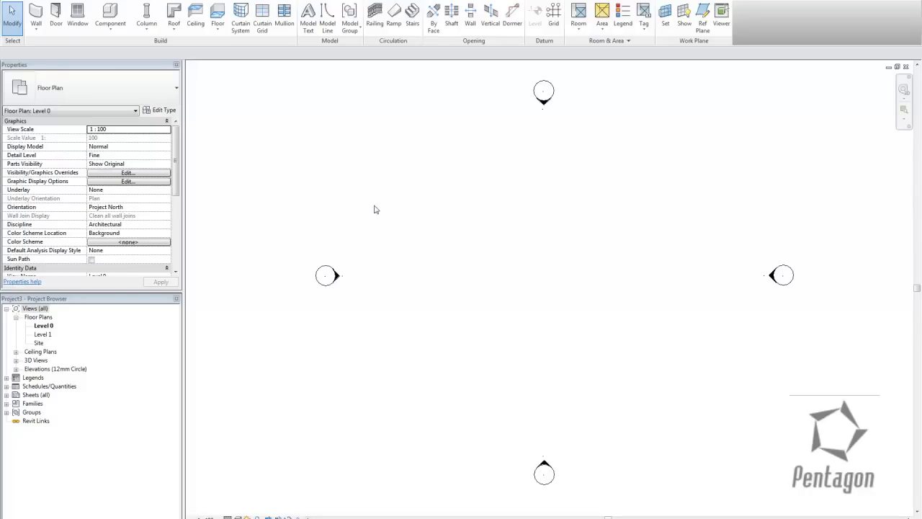
# Step: Create a new family from the Metric Profile.rft template
pyautogui.moveTo(423, 217); pyautogui.dragTo(372, 210, button='middle')
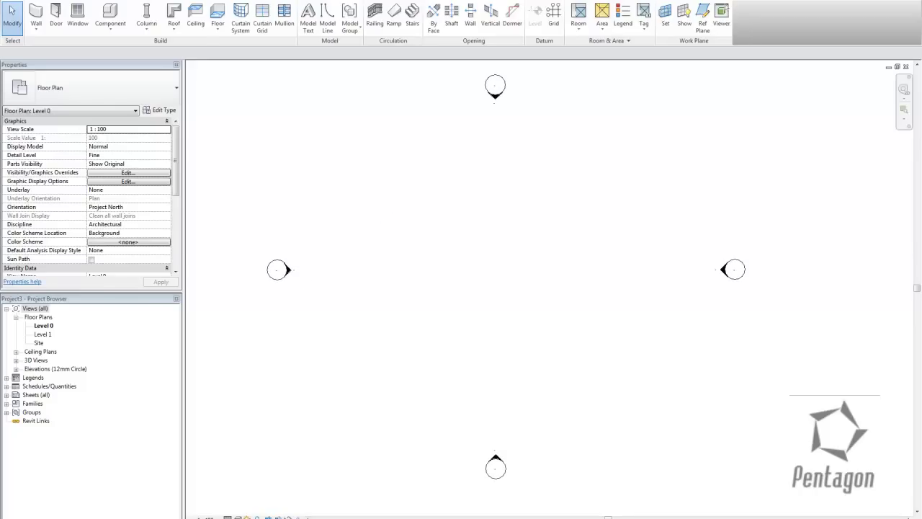
pyautogui.click(11, 0)
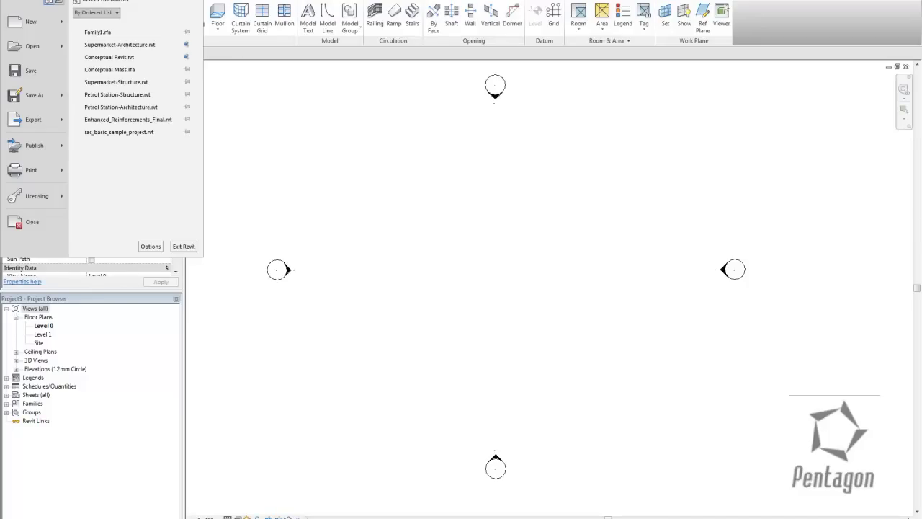
pyautogui.moveTo(63, 25)
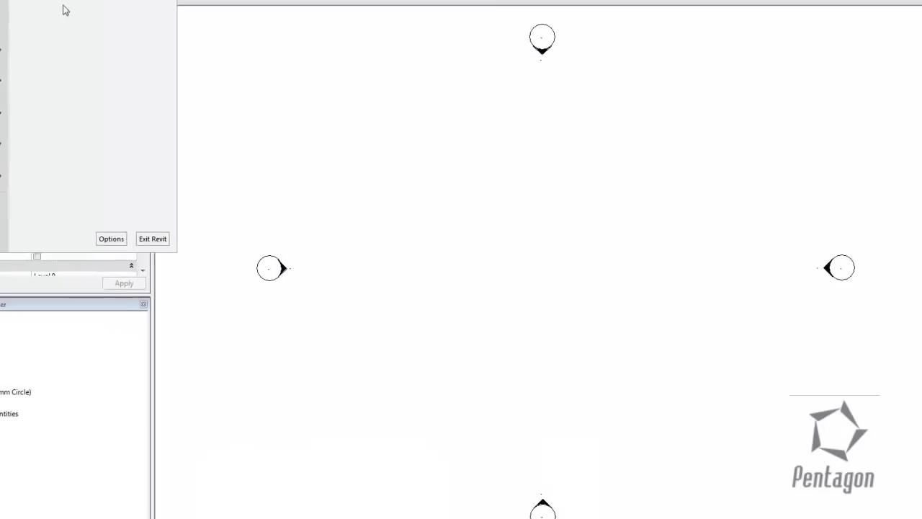
pyautogui.click(112, 62)
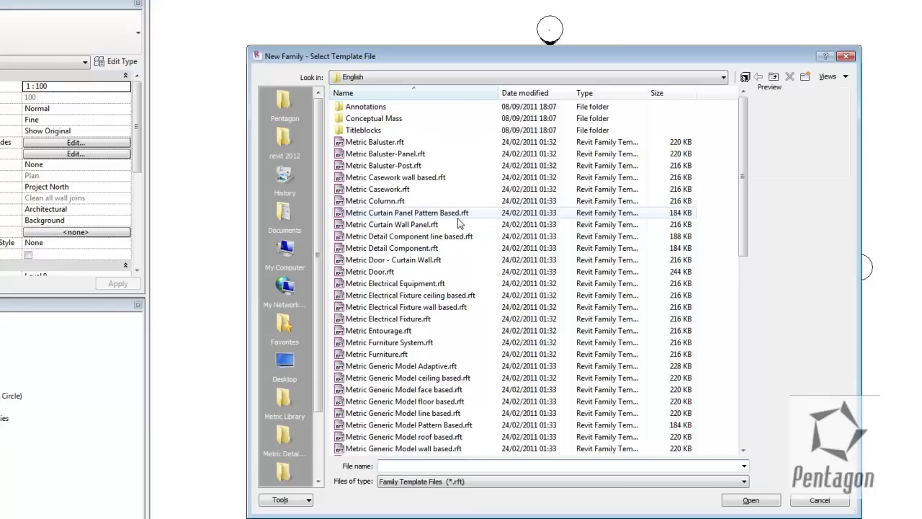
pyautogui.moveTo(498, 93); pyautogui.dragTo(519, 93)
pyautogui.moveTo(744, 231); pyautogui.dragTo(744, 293)
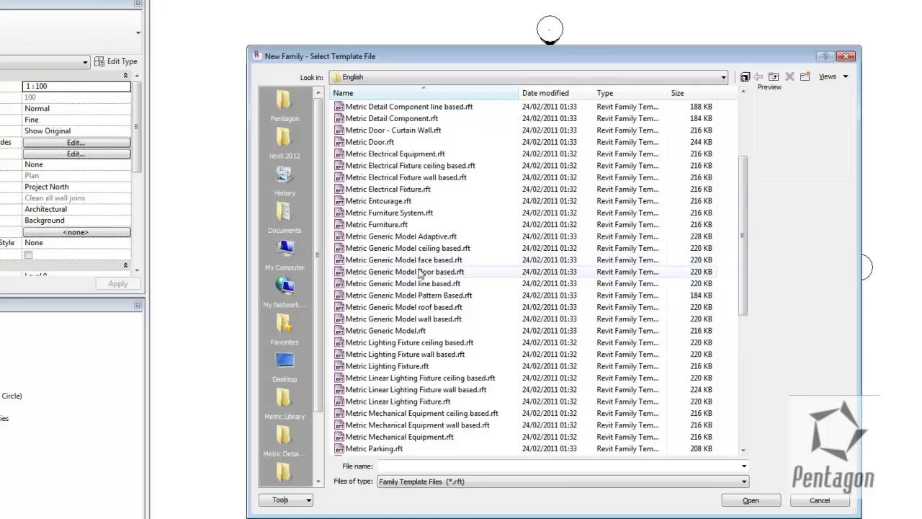
pyautogui.moveTo(744, 277); pyautogui.dragTo(741, 364)
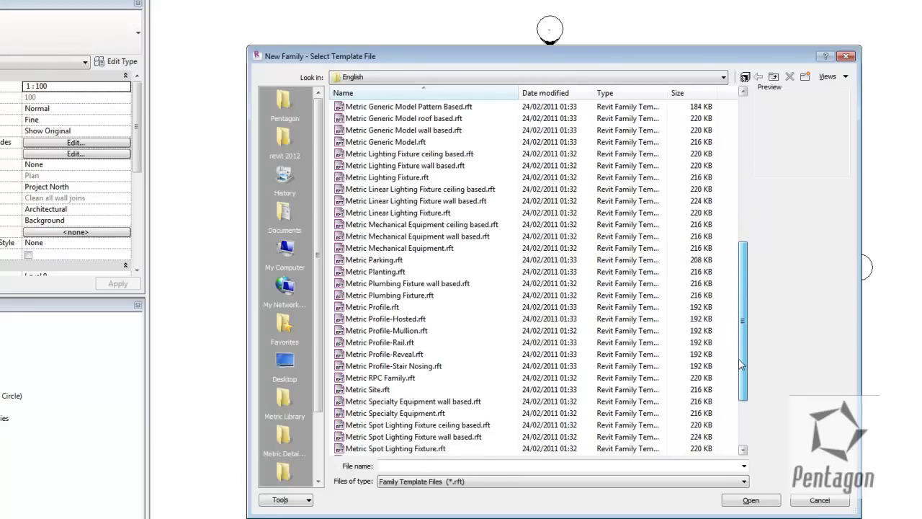
pyautogui.moveTo(740, 364); pyautogui.dragTo(741, 370)
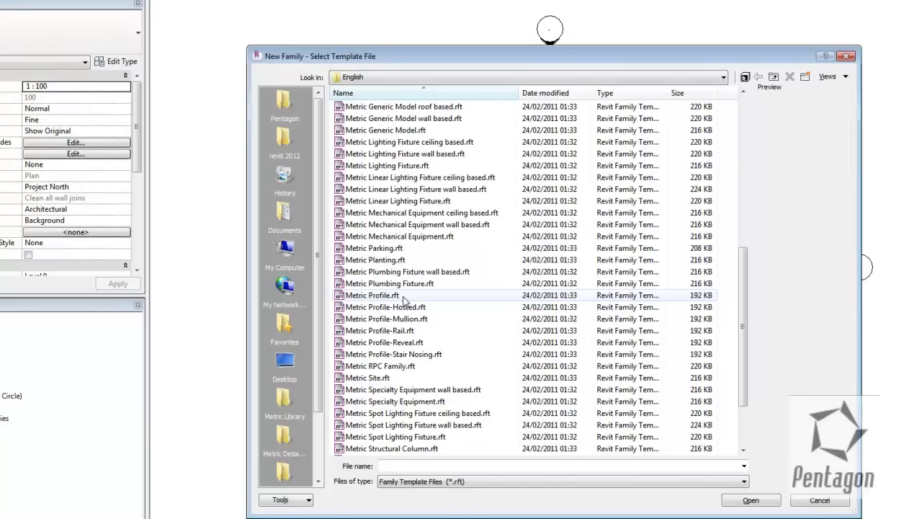
pyautogui.click(404, 298)
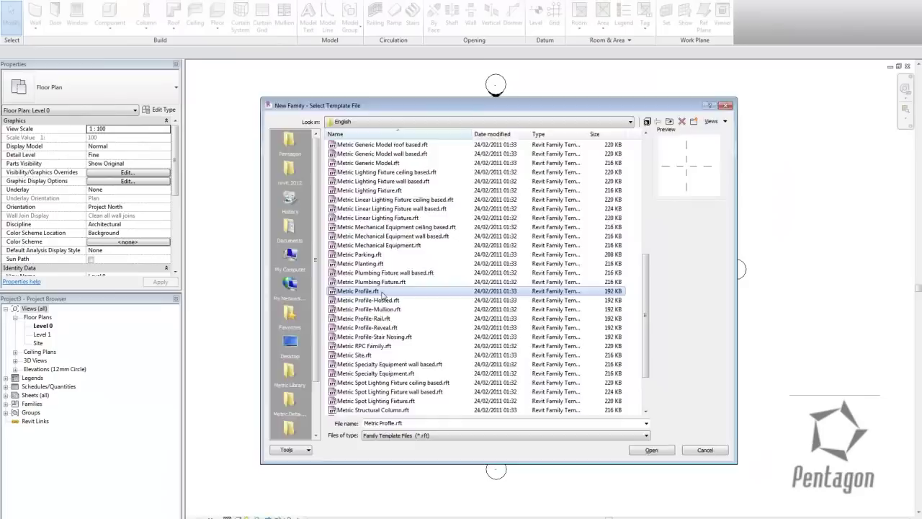
pyautogui.doubleClick(404, 298)
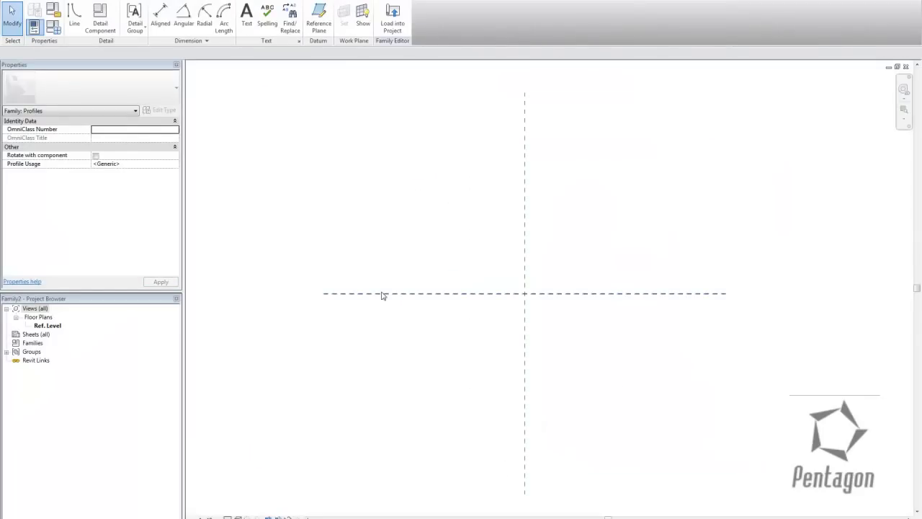
# Step: Draw a closed five-sided cap profile on the horizontal reference plane, about 337 mm wide with short vertical sides and a sloped peaked top
pyautogui.moveTo(499, 288); pyautogui.dragTo(425, 272, button='middle')
pyautogui.scroll(2, 451, 298)
pyautogui.click(75, 16)
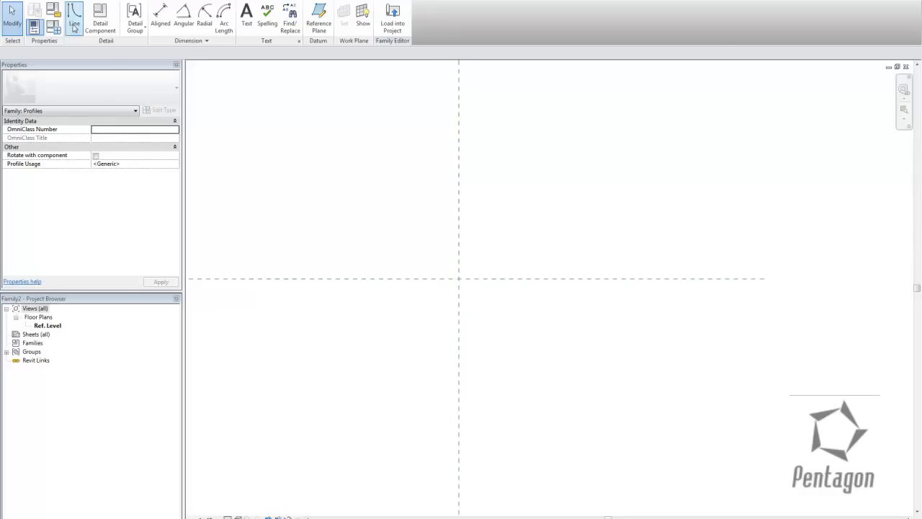
pyautogui.click(459, 278)
pyautogui.click(389, 279)
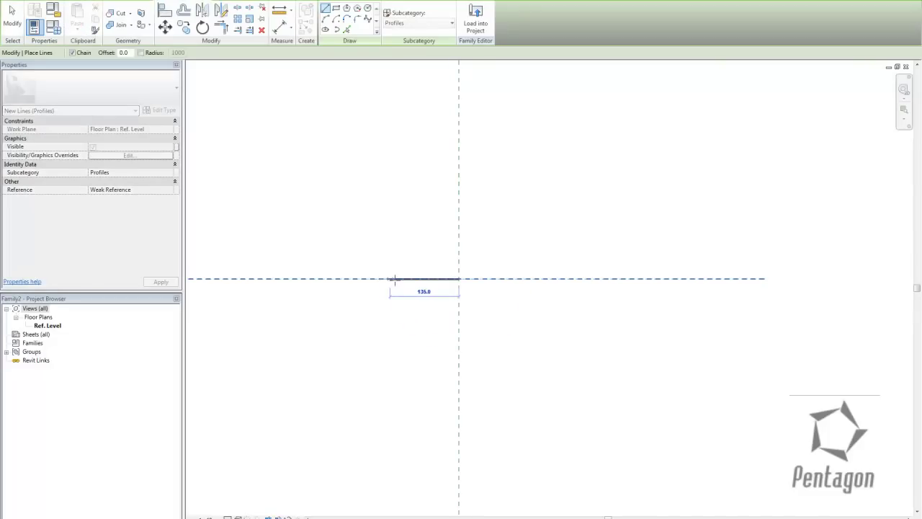
pyautogui.click(396, 279)
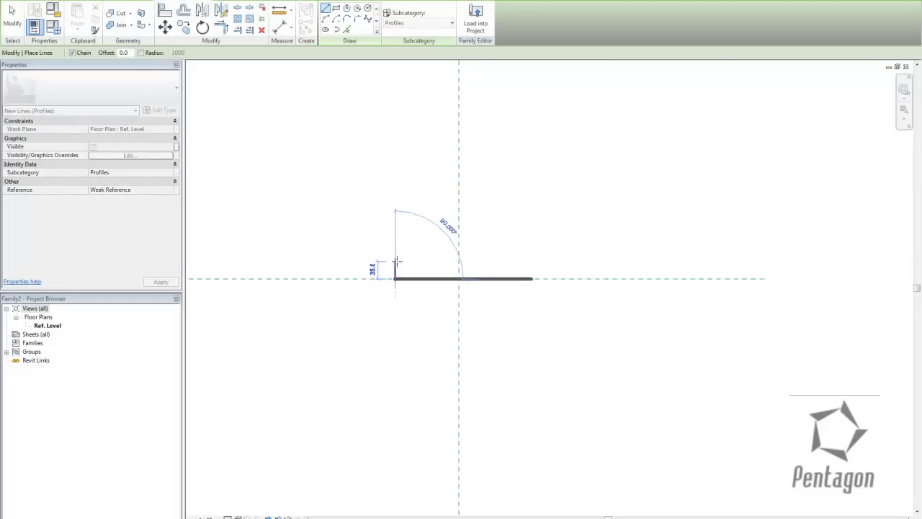
pyautogui.click(396, 258)
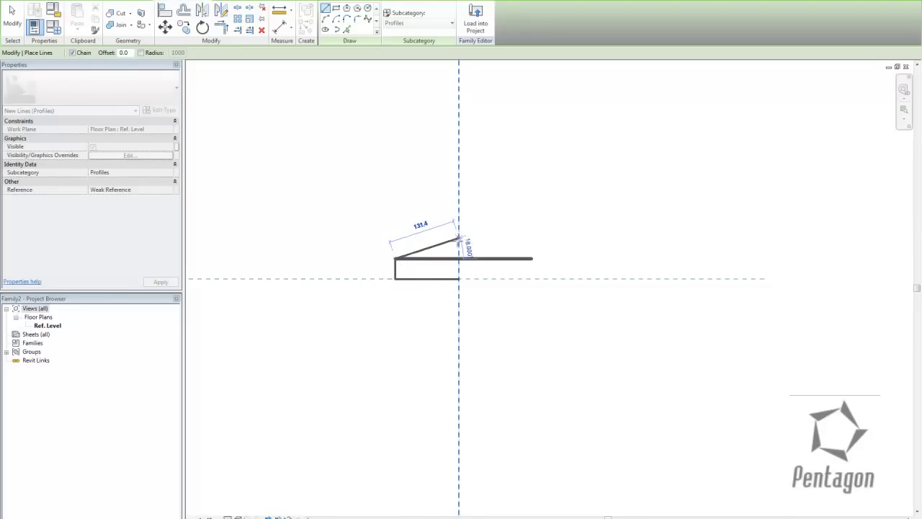
pyautogui.click(489, 237)
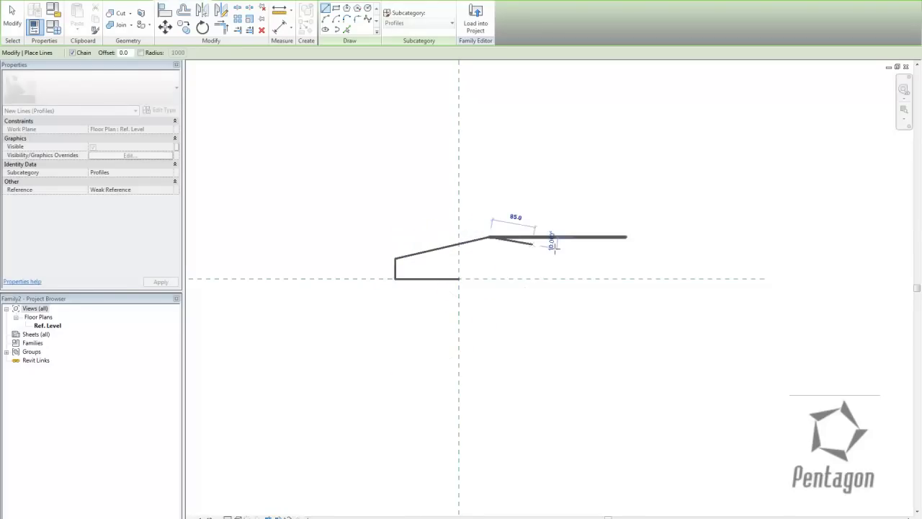
pyautogui.click(567, 250)
pyautogui.click(567, 279)
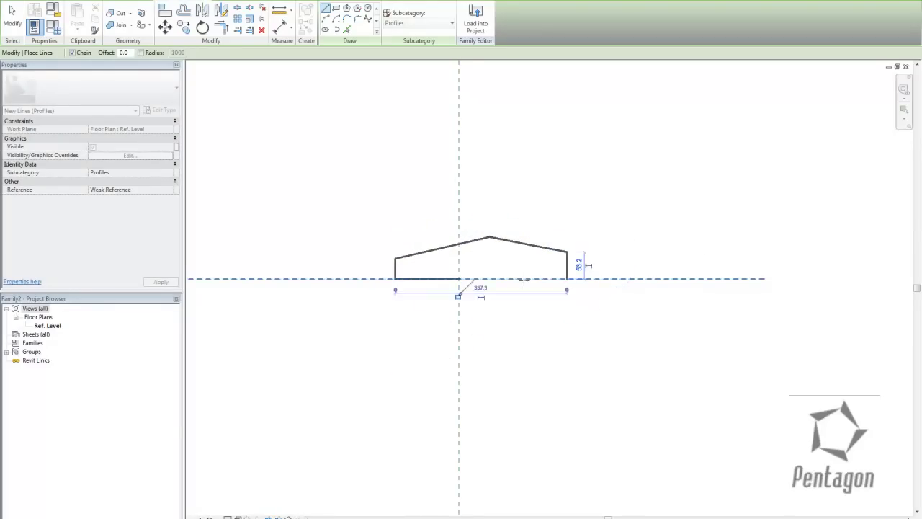
pyautogui.click(396, 279)
pyautogui.rightClick(467, 274)
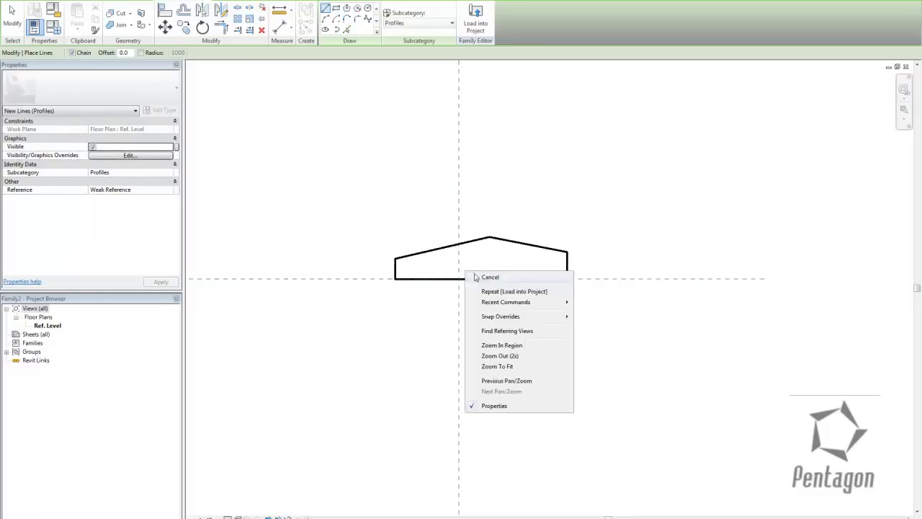
pyautogui.click(490, 276)
# Step: Set the cap profile's overall width between its two vertical sides to 330 mm
pyautogui.scroll(3, 474, 272)
pyautogui.click(332, 292)
pyautogui.click(328, 270)
pyautogui.click(318, 269)
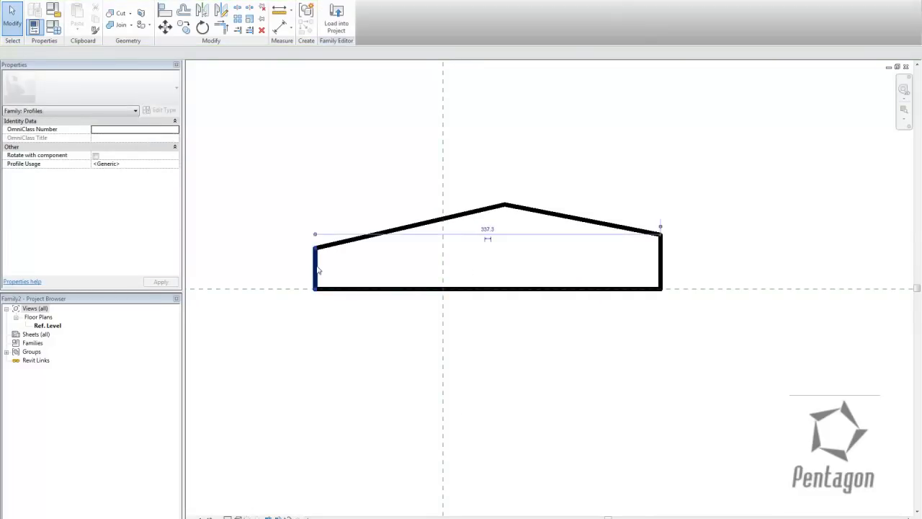
pyautogui.click(488, 229)
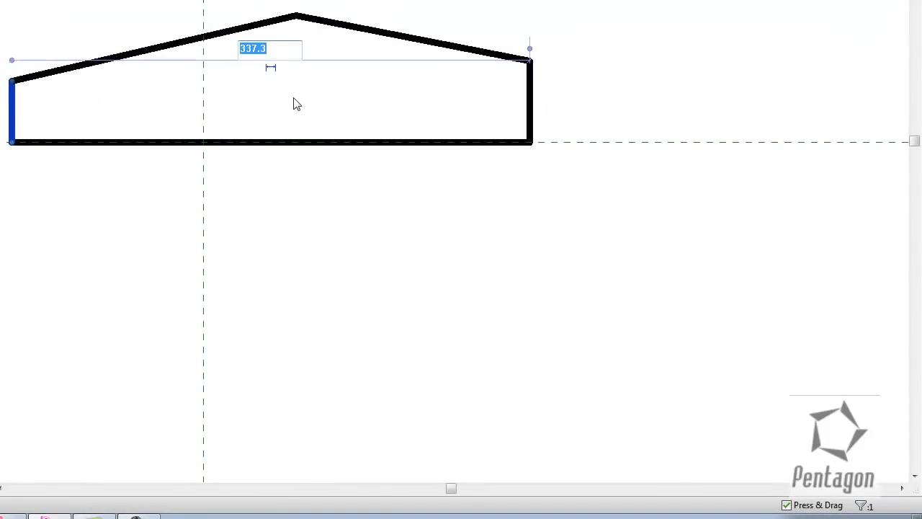
pyautogui.write('330')
pyautogui.press('Return')
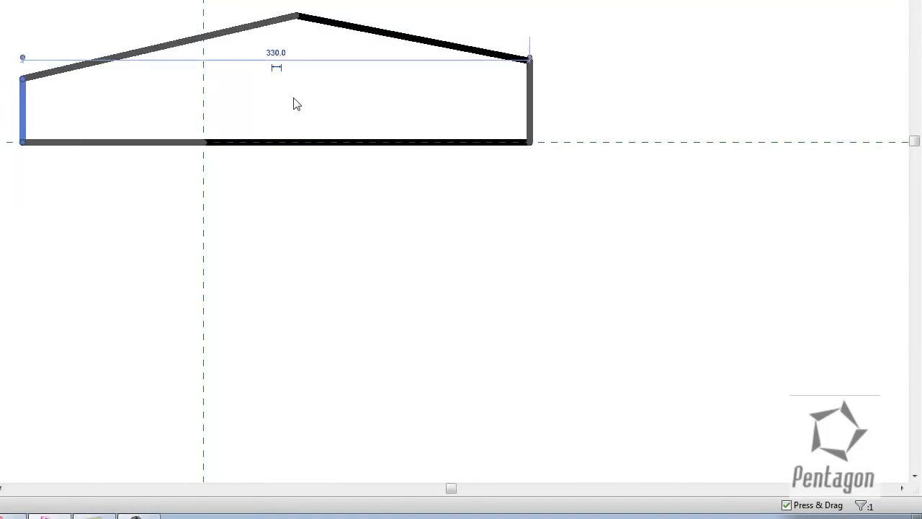
pyautogui.click(295, 104)
pyautogui.click(458, 47)
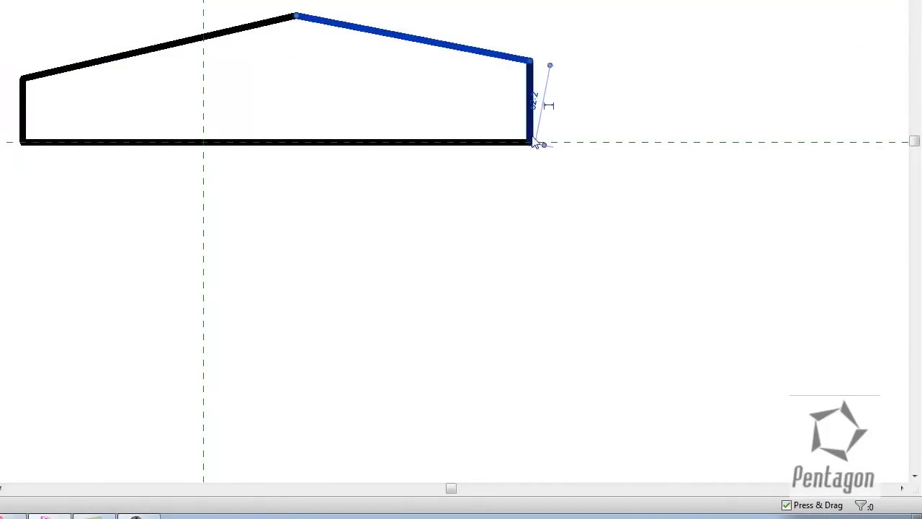
pyautogui.click(502, 145)
pyautogui.moveTo(235, 104); pyautogui.dragTo(251, 135, button='middle')
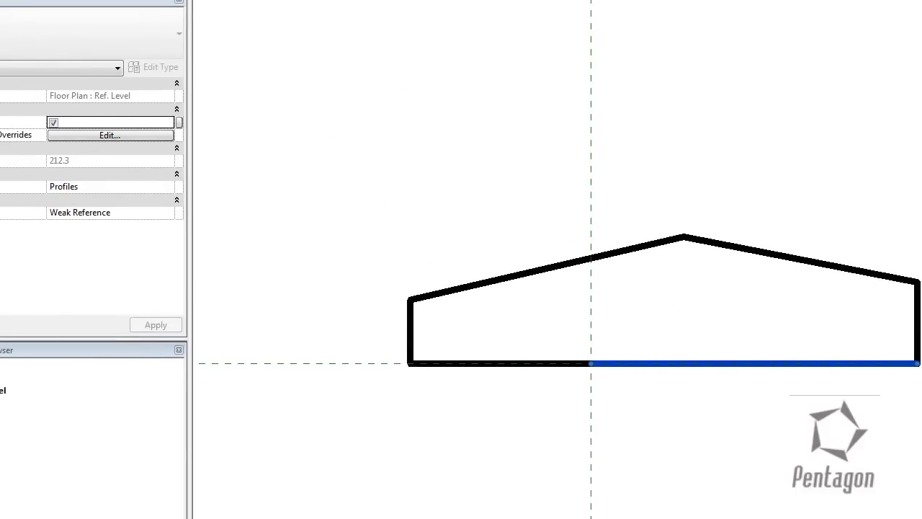
# Step: Save the profile family to the Desktop as Wall Cap and load it into the project
pyautogui.click(0, 0)
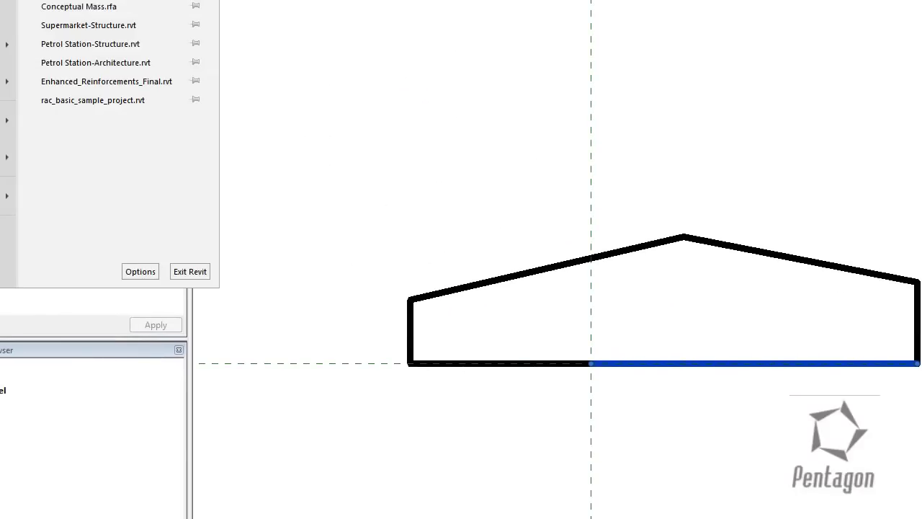
pyautogui.moveTo(3, 45)
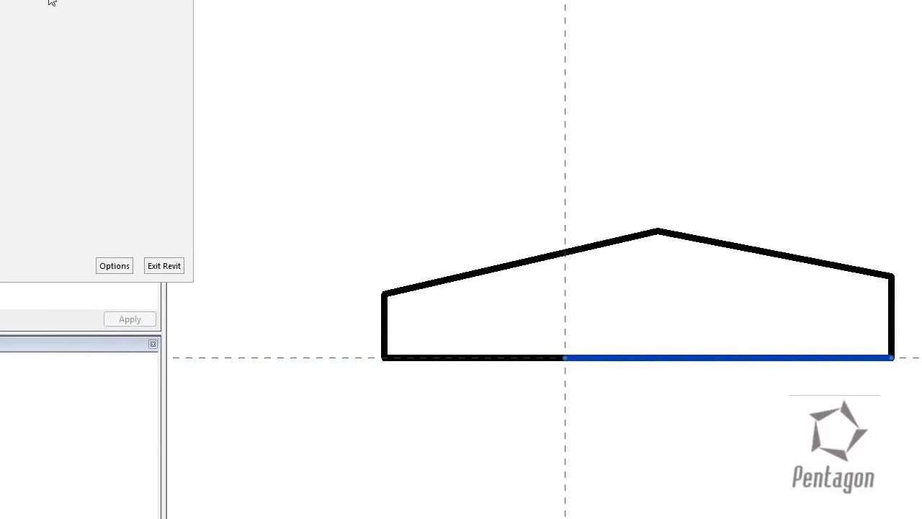
pyautogui.click(72, 10)
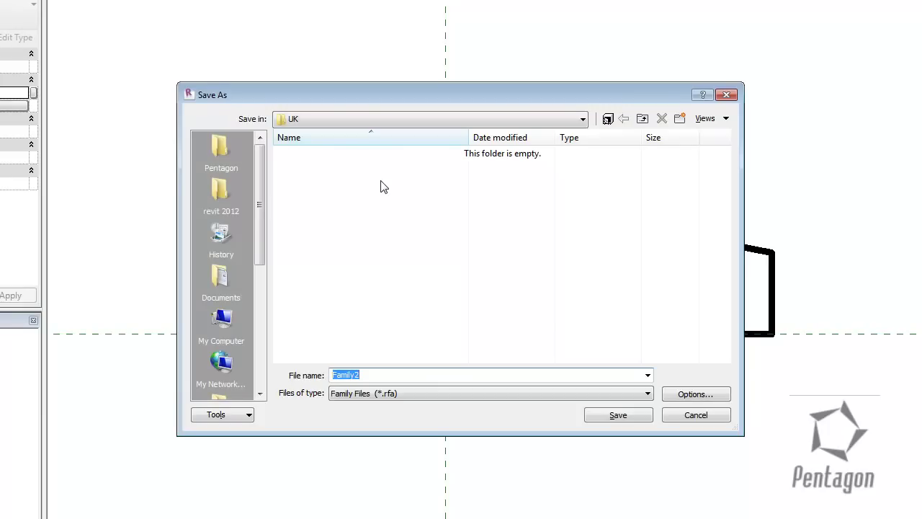
pyautogui.click(382, 119)
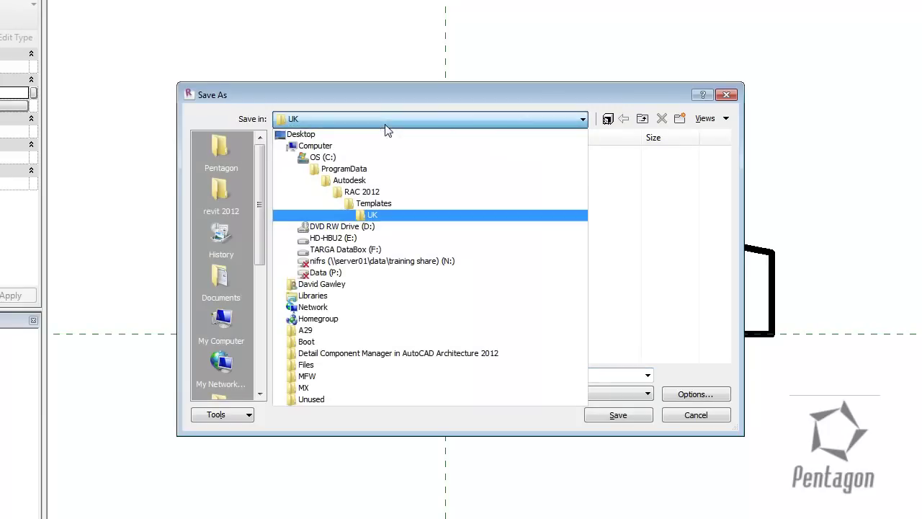
pyautogui.click(384, 136)
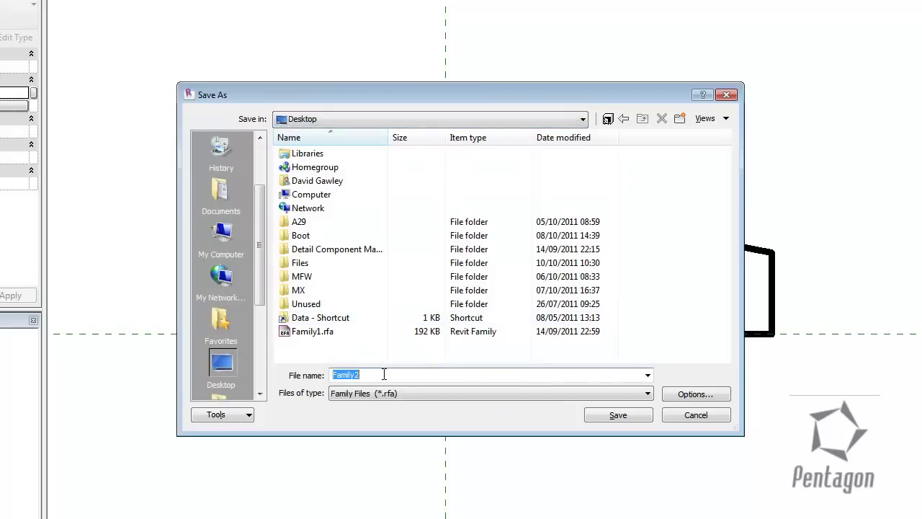
pyautogui.write('Wall Cap')
pyautogui.press('Return')
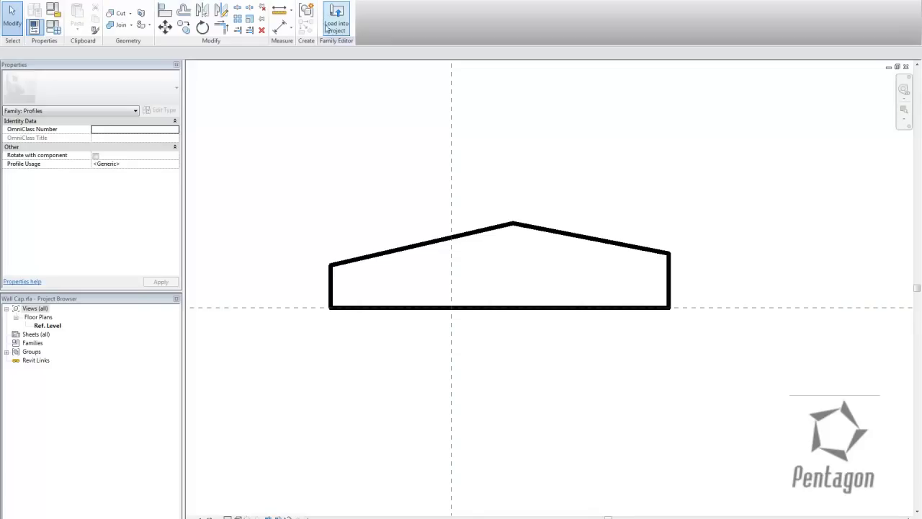
pyautogui.click(401, 12)
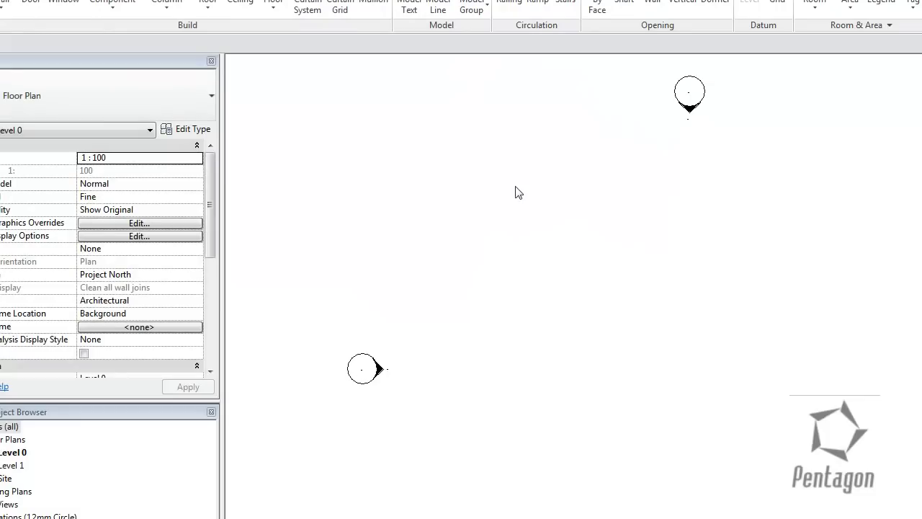
# Step: Draw a horizontal Ext - 215 - Brick wall about 5000 mm long on Level 0, between the elevation markers
pyautogui.moveTo(613, 301); pyautogui.dragTo(639, 320, button='middle')
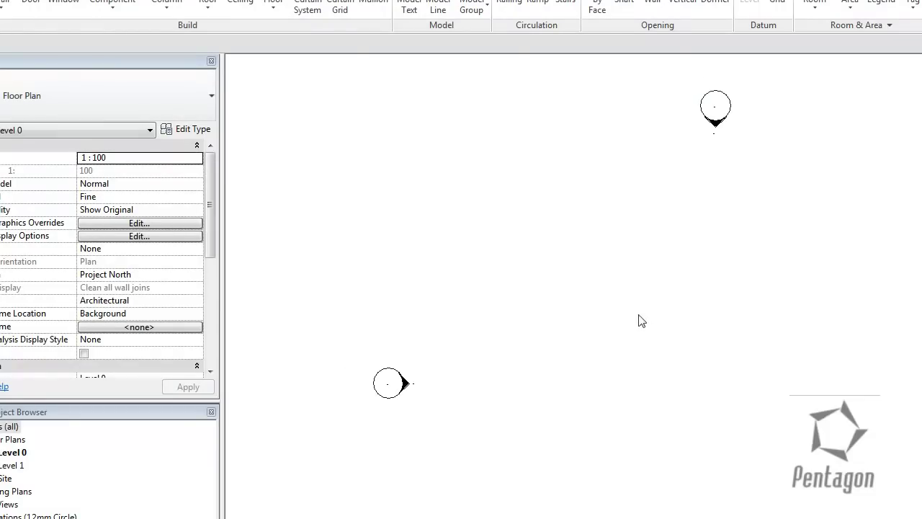
pyautogui.click(3, 9)
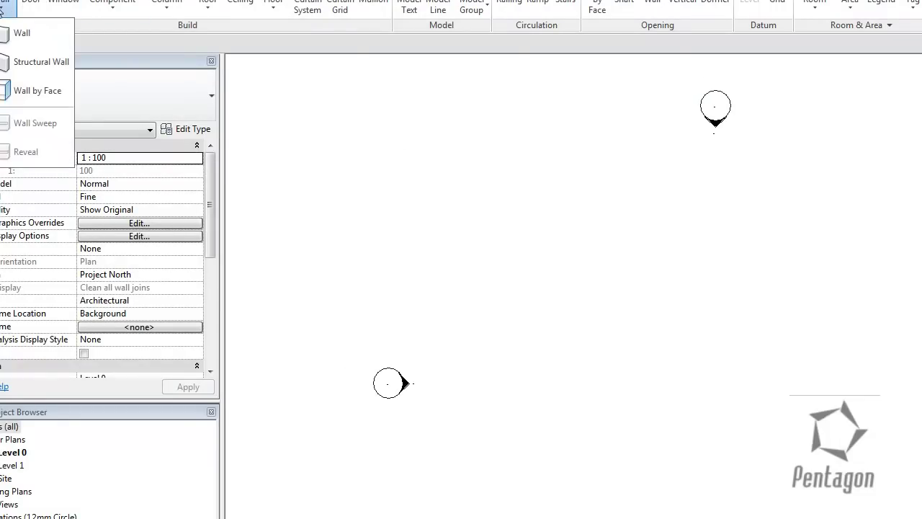
pyautogui.click(22, 33)
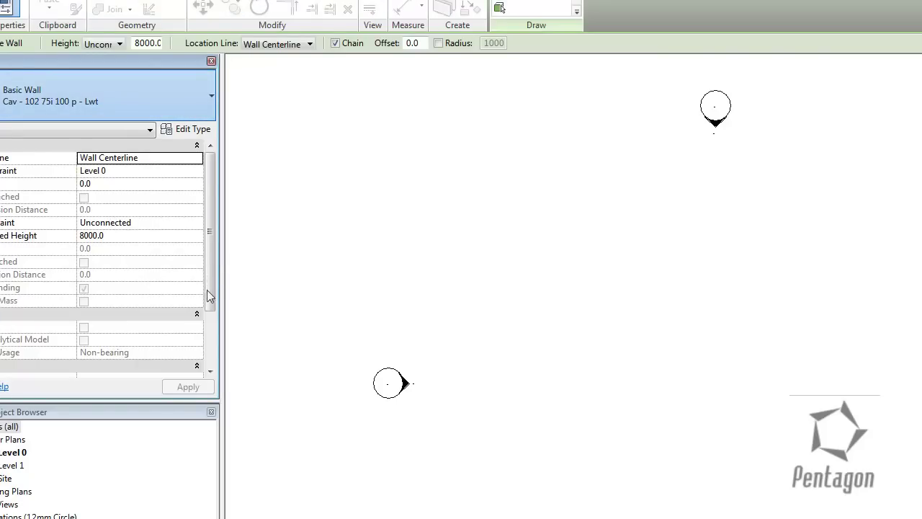
pyautogui.click(39, 329)
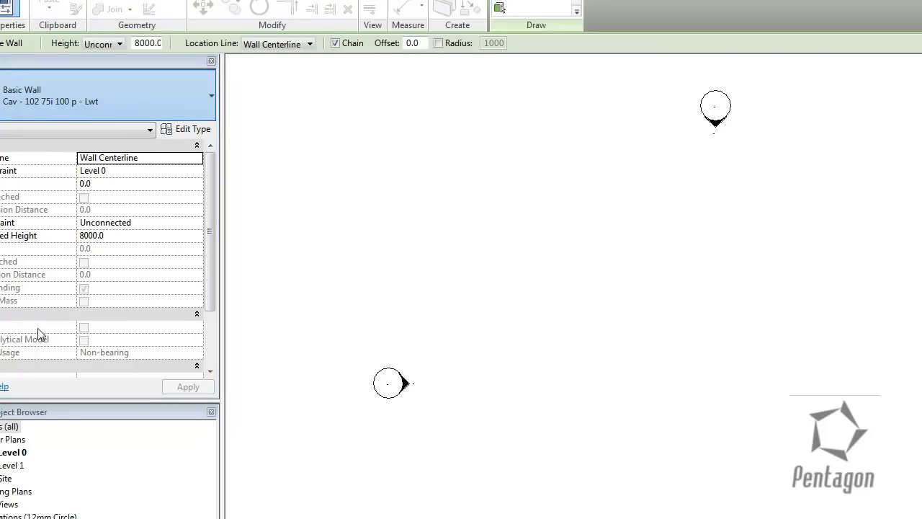
pyautogui.click(545, 380)
pyautogui.click(672, 380)
pyautogui.rightClick(610, 320)
pyautogui.click(626, 326)
pyautogui.press('Escape')
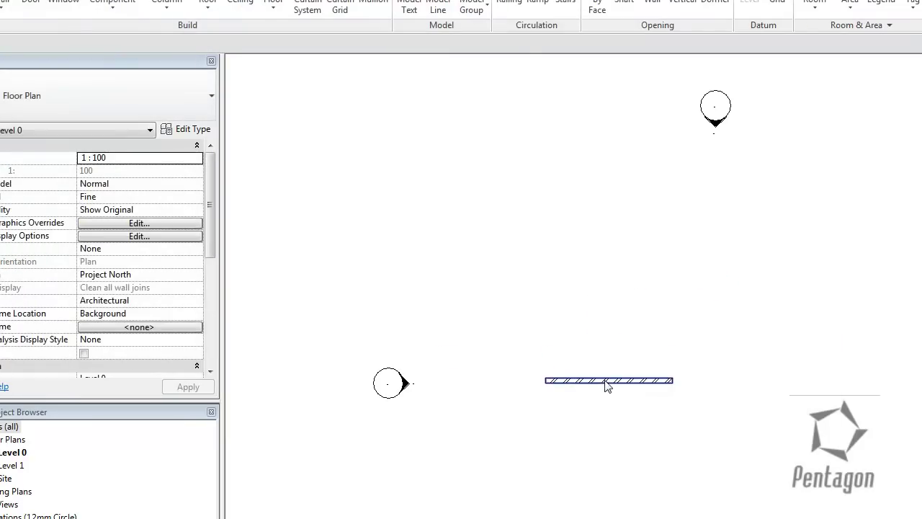
# Step: Change the brick wall's top constraint from Unconnected to a level
pyautogui.click(608, 387)
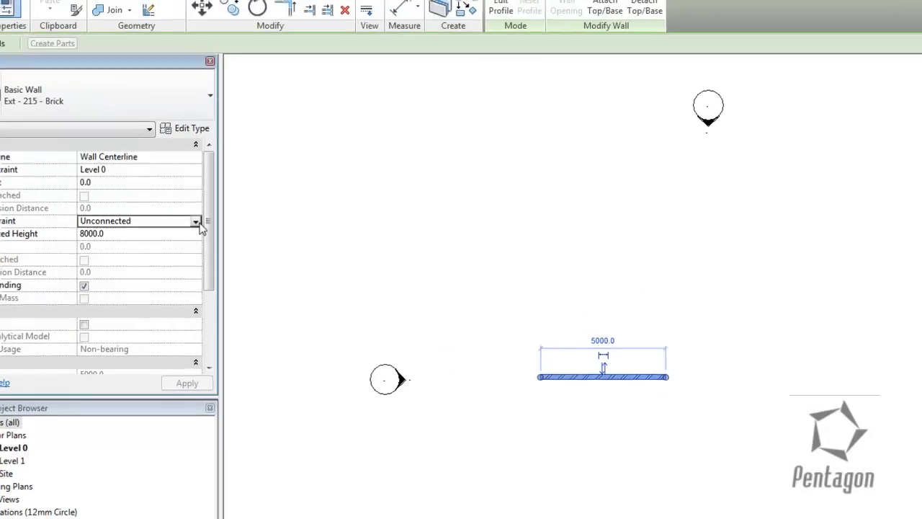
pyautogui.click(198, 223)
pyautogui.click(150, 252)
pyautogui.click(408, 282)
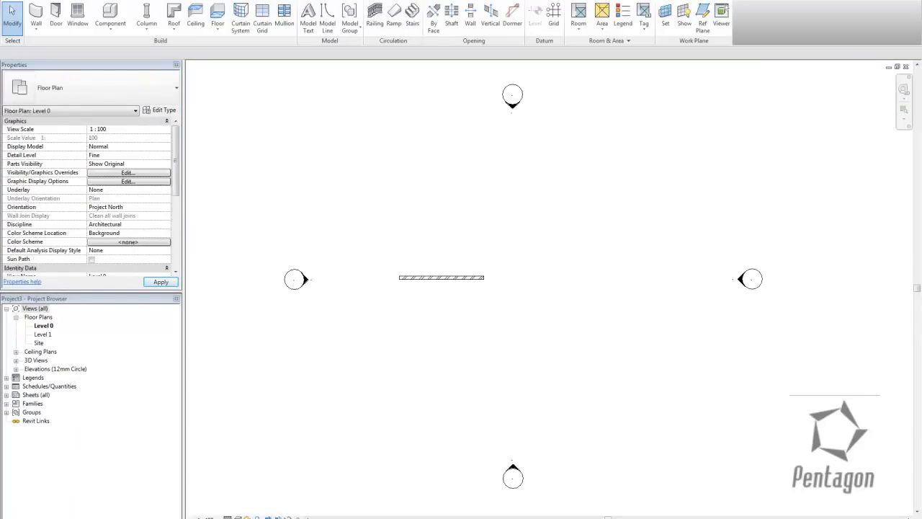
# Step: Open the default 3D view to show the whole brick wall
pyautogui.click(170, 0)
pyautogui.moveTo(572, 303); pyautogui.dragTo(534, 302, button='middle')
pyautogui.scroll(-1, 520, 295)
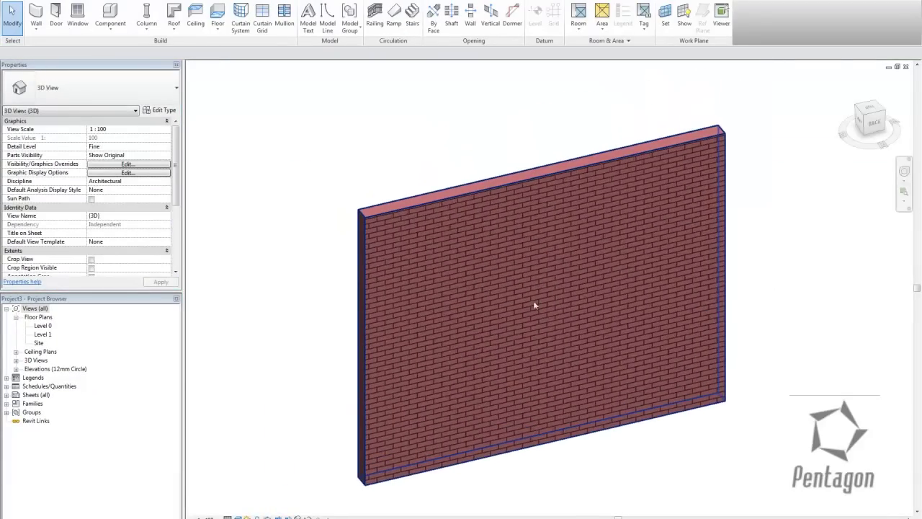
# Step: Duplicate the brick wall's type and name the new type Ext - 215 - Brick Wall Capping
pyautogui.click(442, 201)
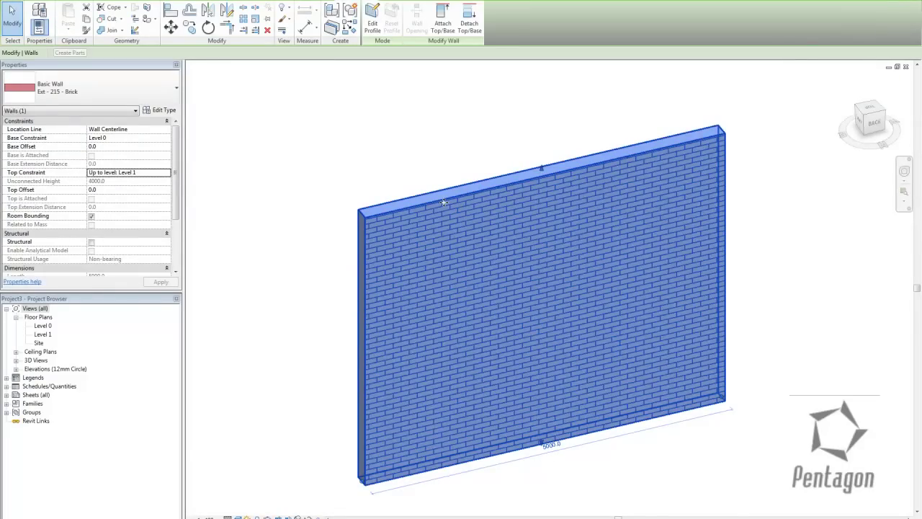
pyautogui.moveTo(439, 219); pyautogui.dragTo(414, 225, button='middle')
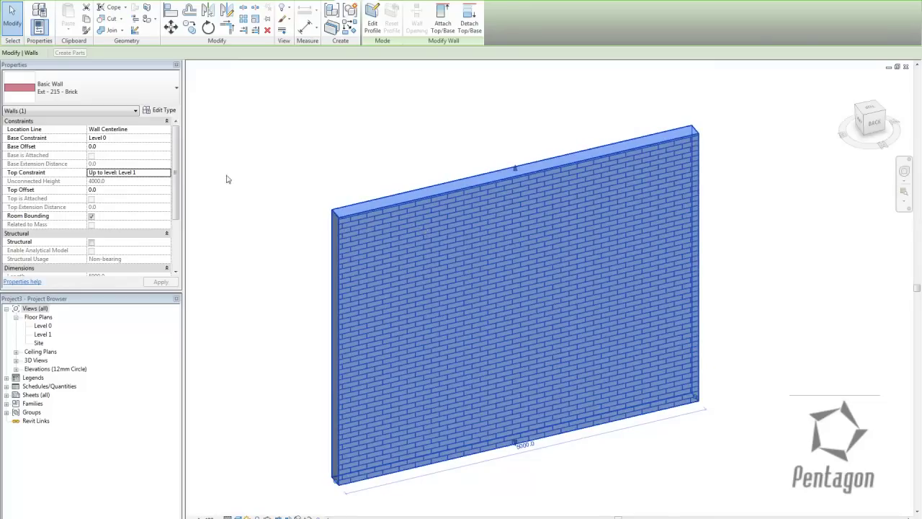
pyautogui.click(163, 111)
pyautogui.moveTo(800, 122); pyautogui.dragTo(617, 123)
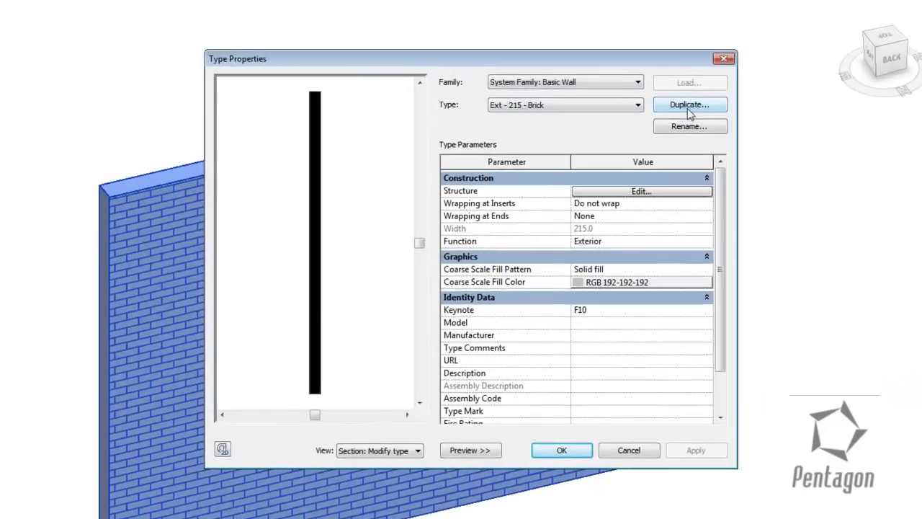
pyautogui.click(734, 155)
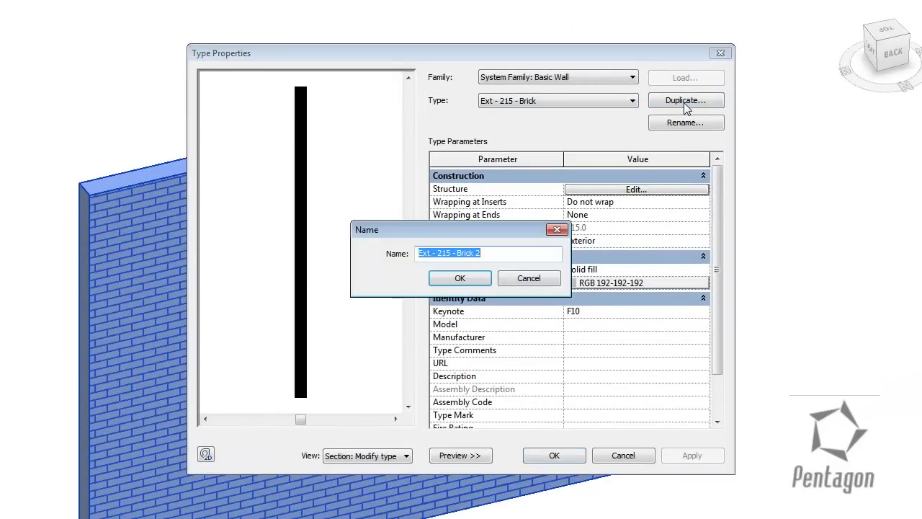
pyautogui.click(497, 253)
pyautogui.press('BackSpace')
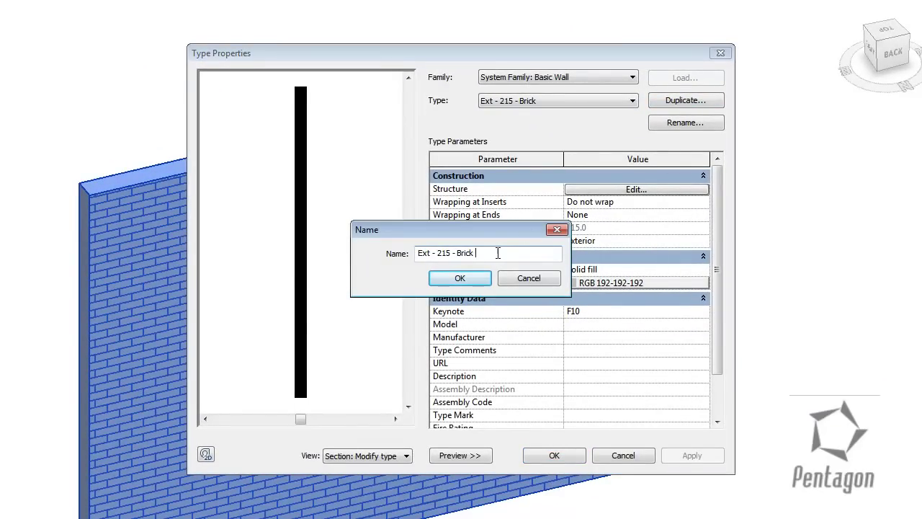
pyautogui.write('Wall Capping')
pyautogui.click(472, 280)
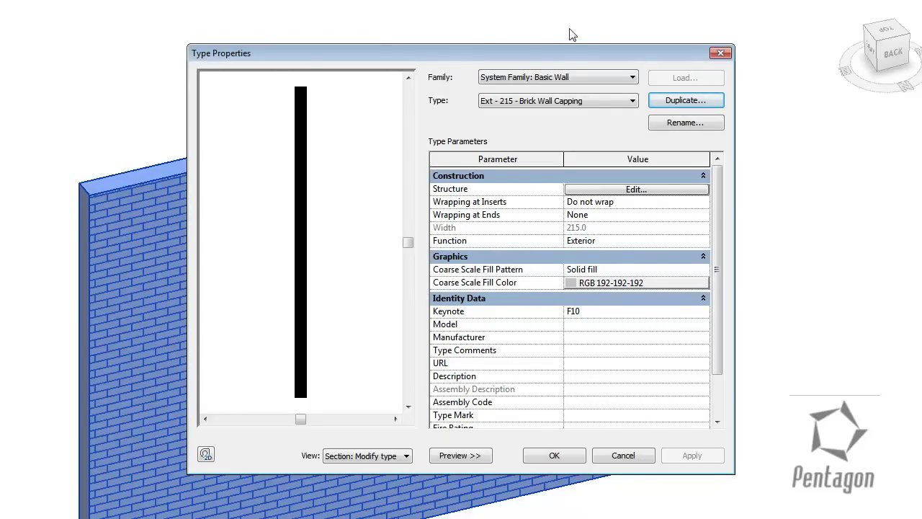
# Step: Open the new wall type's structure for editing with the section preview shown
pyautogui.moveTo(569, 48); pyautogui.dragTo(694, 16)
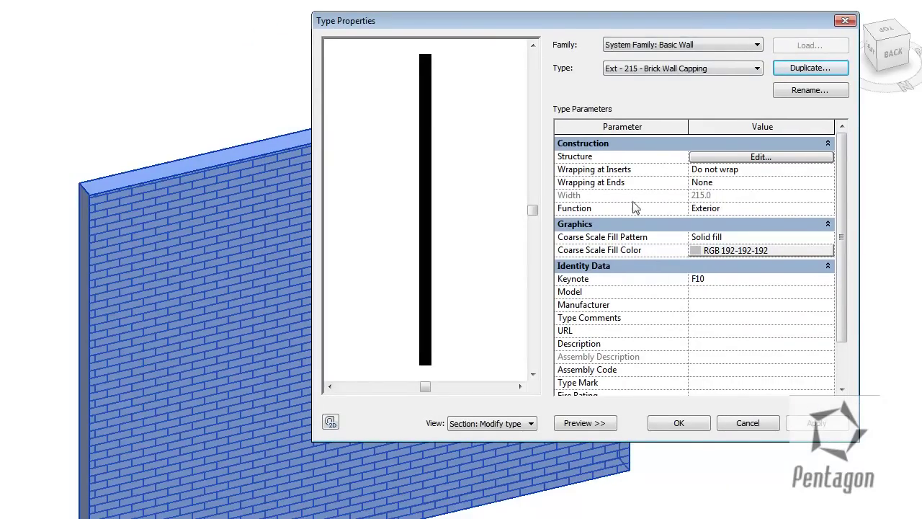
pyautogui.moveTo(598, 21); pyautogui.dragTo(598, 4)
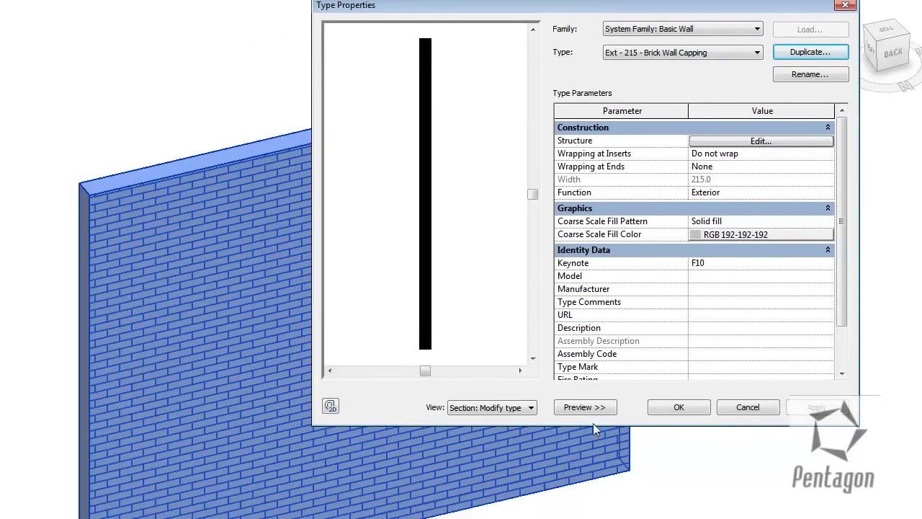
pyautogui.click(577, 413)
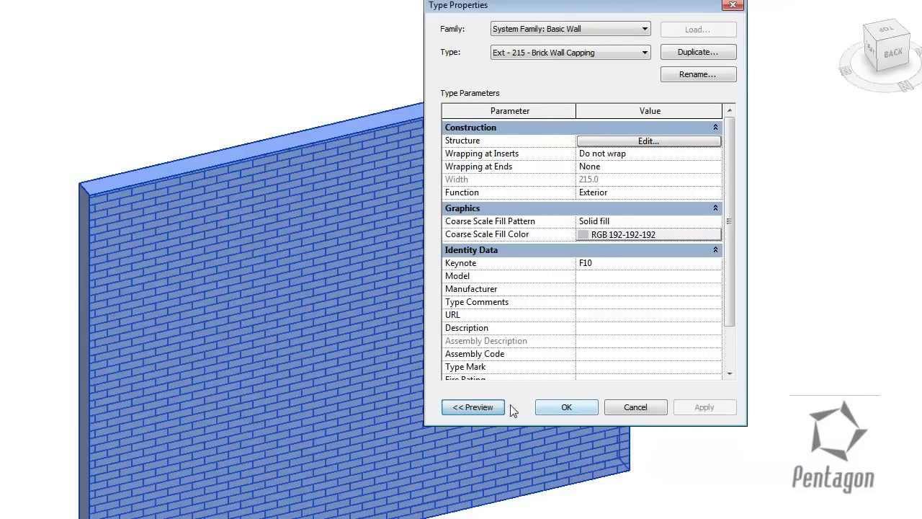
pyautogui.click(476, 408)
pyautogui.moveTo(490, 16); pyautogui.dragTo(477, 4)
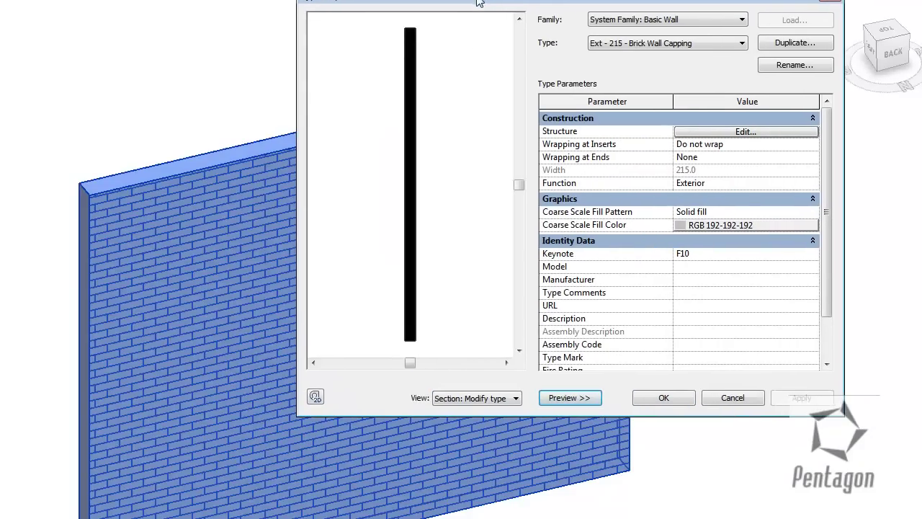
pyautogui.click(745, 132)
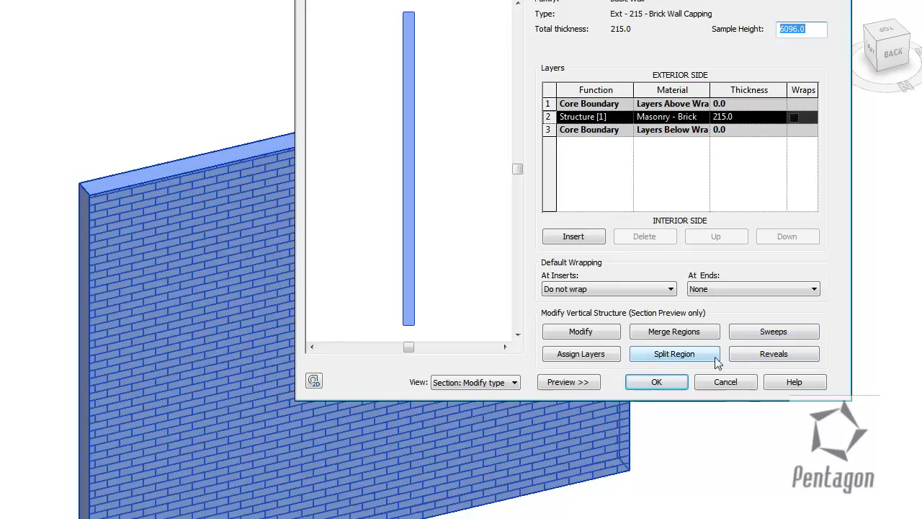
# Step: Look at the wall assembly in the floor plan preview and return to the section preview
pyautogui.click(491, 384)
pyautogui.click(481, 394)
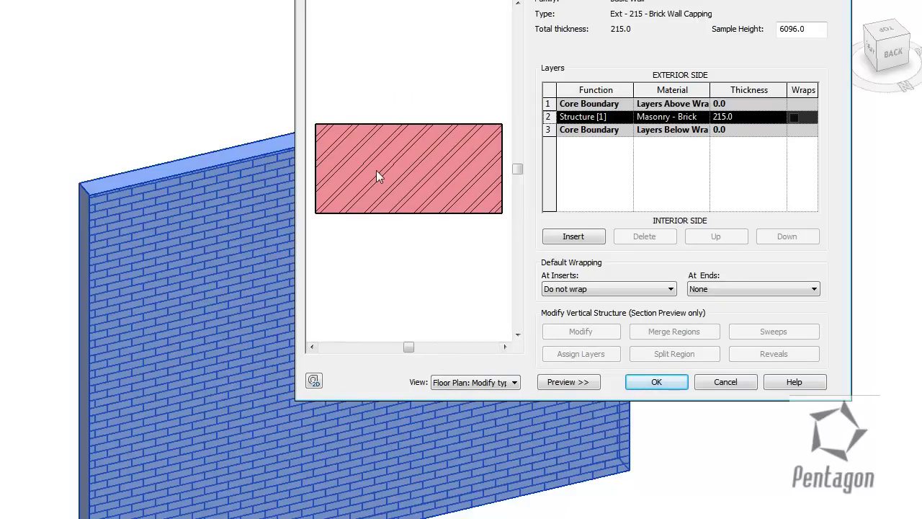
pyautogui.click(484, 387)
pyautogui.click(455, 404)
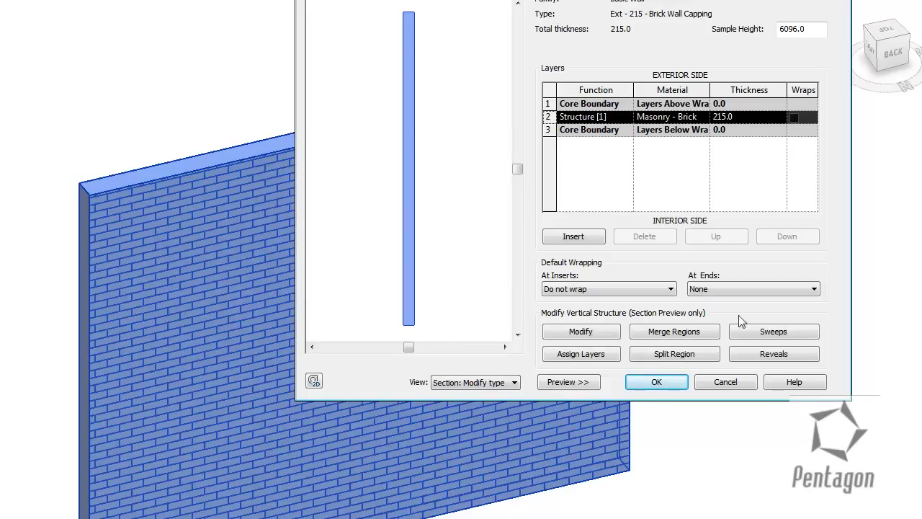
pyautogui.click(556, 353)
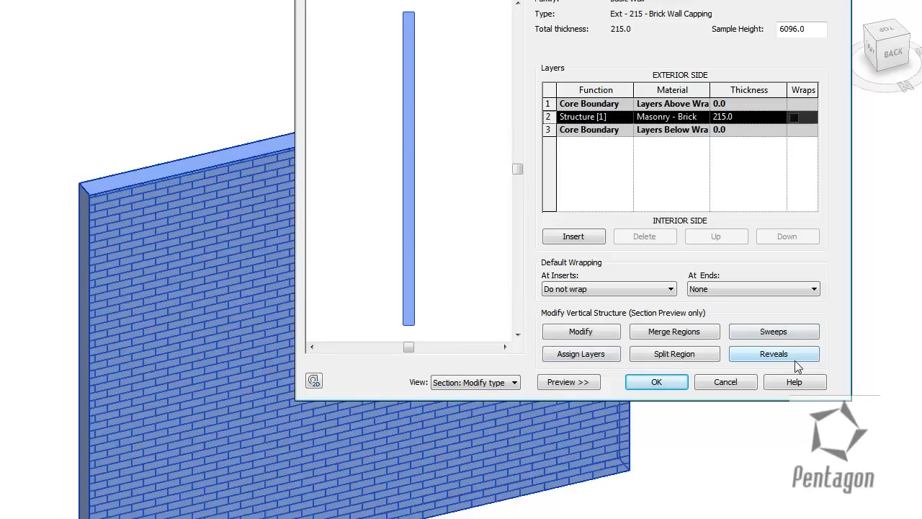
# Step: Add a wall sweep to the wall structure and assign it the Wall Cap : Wall Cap profile
pyautogui.click(793, 333)
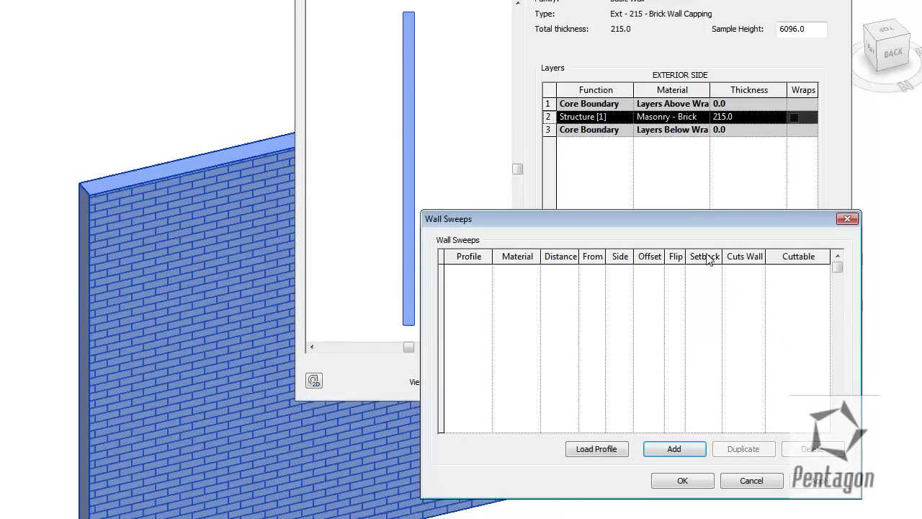
pyautogui.moveTo(679, 214); pyautogui.dragTo(670, 181)
pyautogui.click(564, 376)
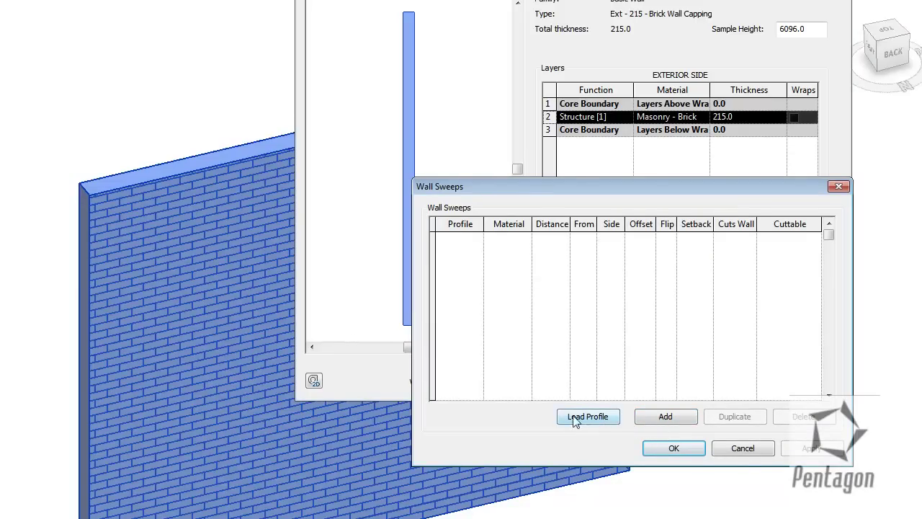
pyautogui.click(665, 418)
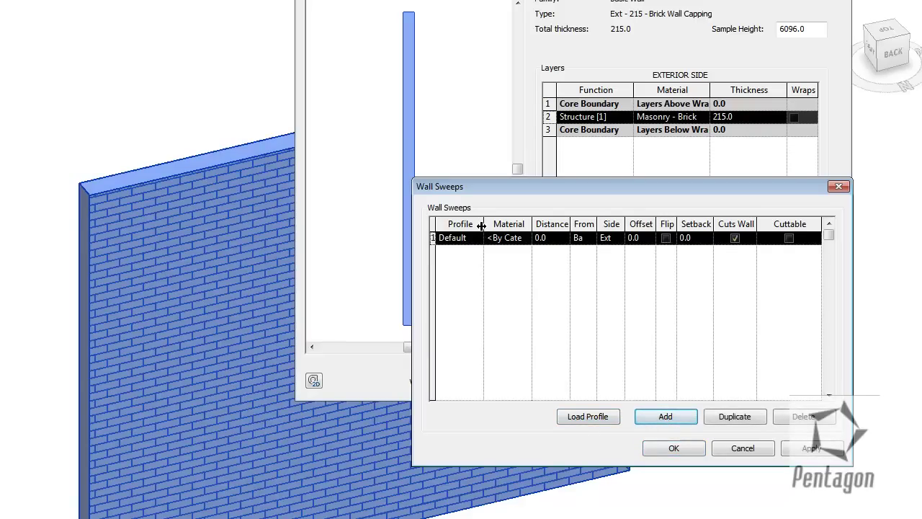
pyautogui.moveTo(482, 226); pyautogui.dragTo(503, 226)
pyautogui.click(498, 240)
pyautogui.click(496, 237)
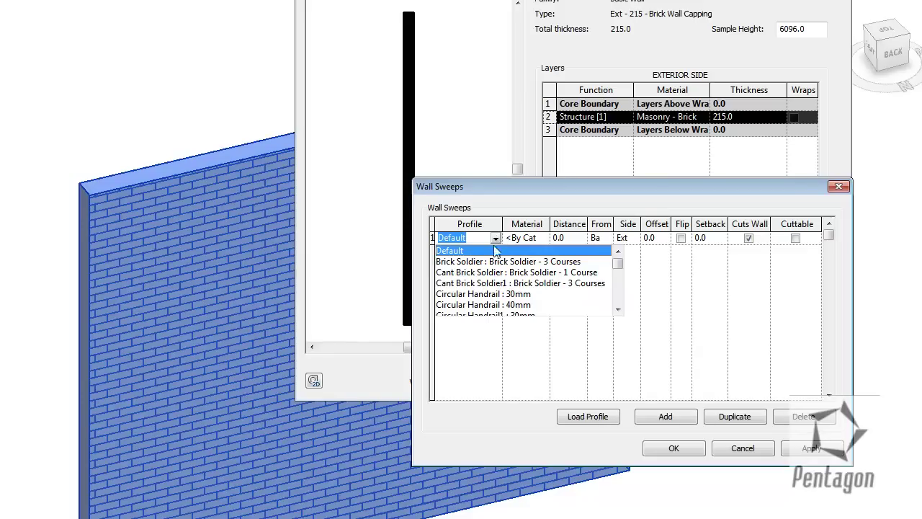
pyautogui.moveTo(617, 264); pyautogui.dragTo(618, 301)
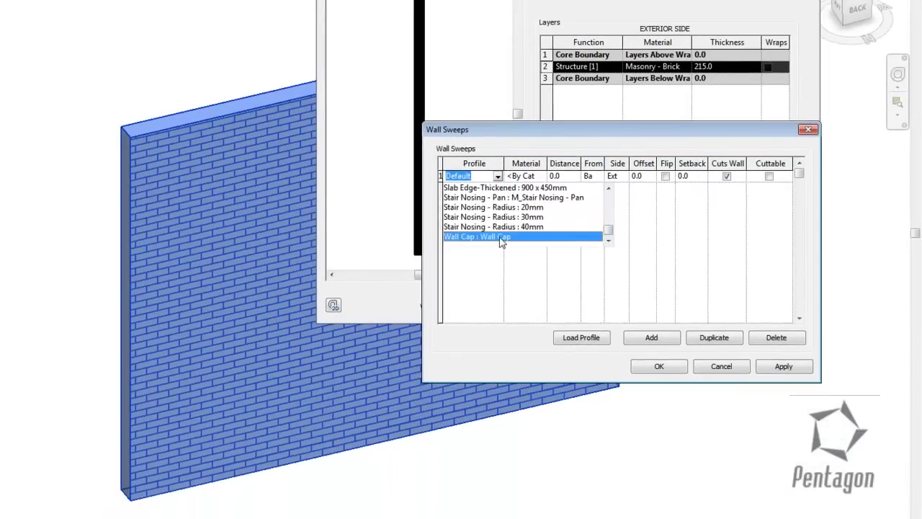
pyautogui.click(502, 260)
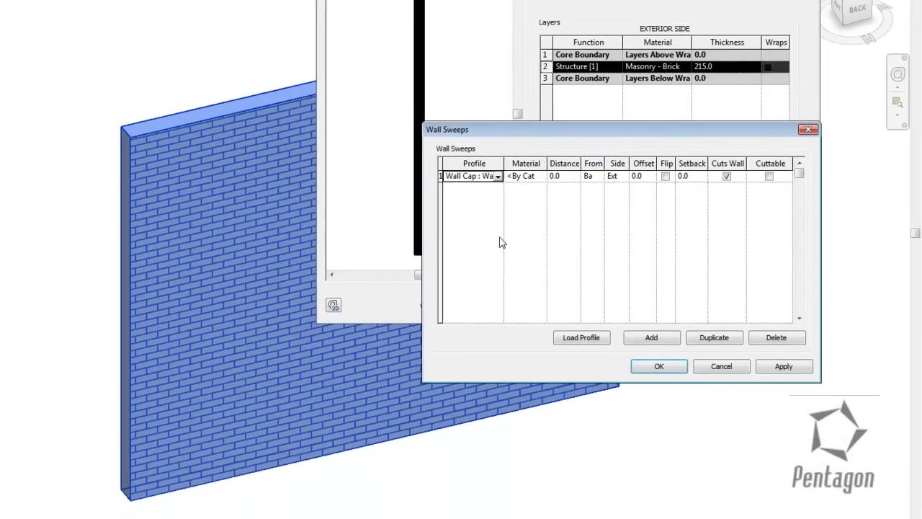
# Step: Set the wall sweep's material to Concrete - Sand/Cement Screed
pyautogui.click(542, 176)
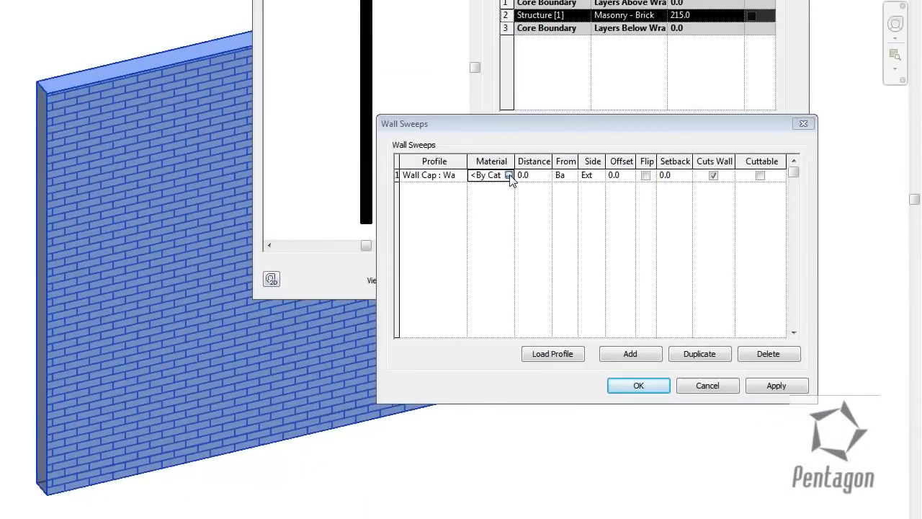
pyautogui.click(509, 175)
pyautogui.moveTo(560, 143)
pyautogui.mouseDown()
pyautogui.moveTo(554, 409)
pyautogui.moveTo(544, 142)
pyautogui.mouseUp()
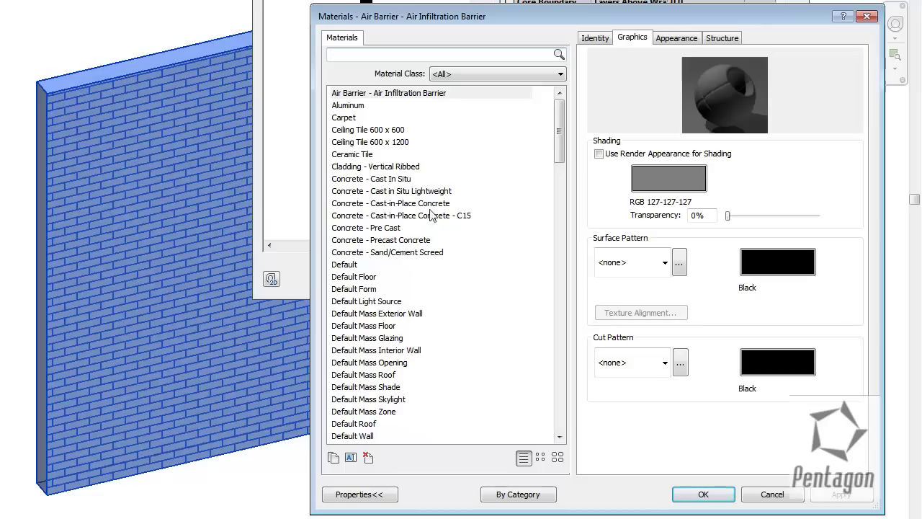
pyautogui.click(404, 217)
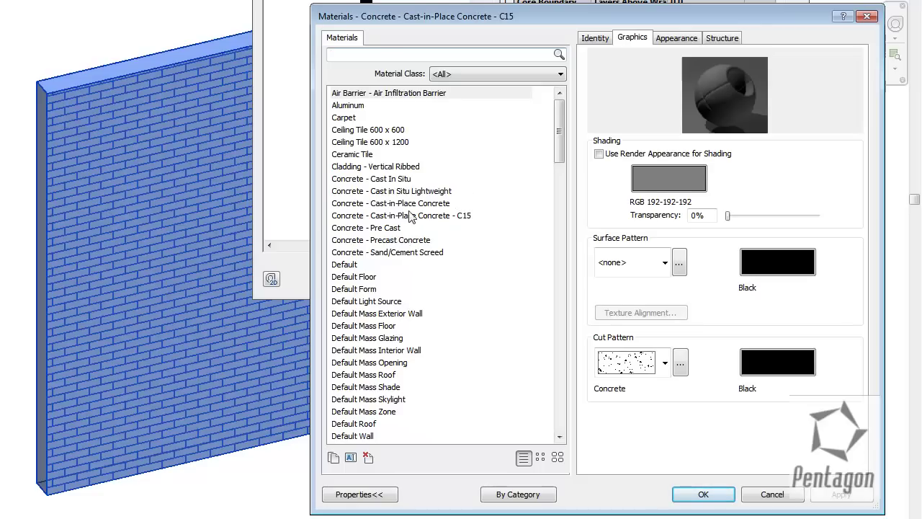
pyautogui.click(397, 192)
pyautogui.click(395, 180)
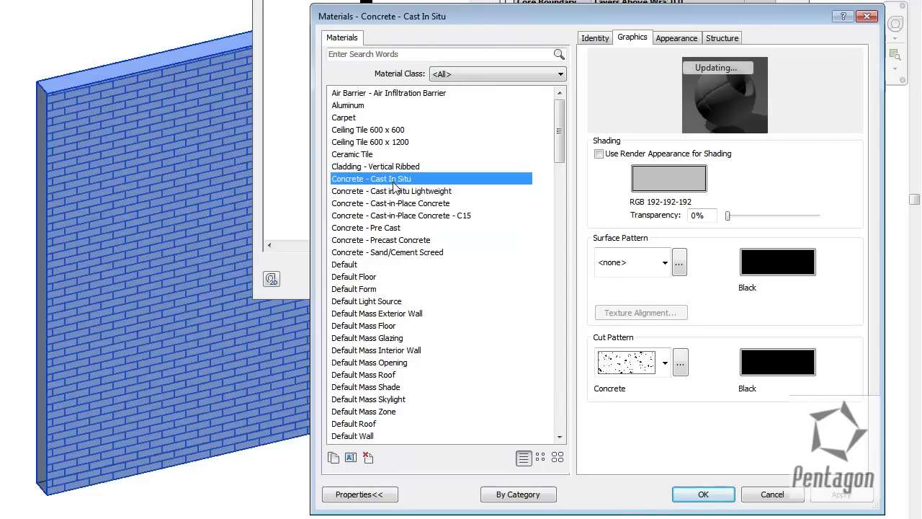
pyautogui.click(403, 252)
pyautogui.click(698, 493)
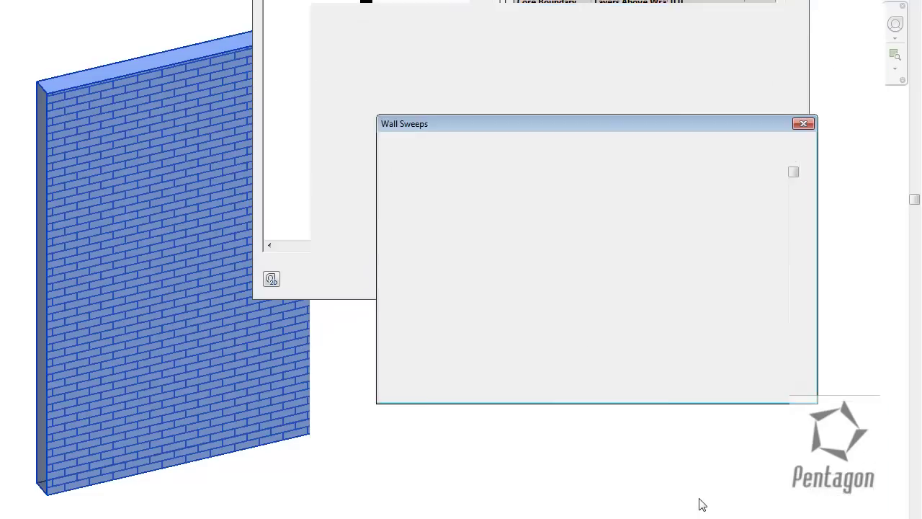
# Step: Measure the sweep's distance from the Top of the wall and apply the change
pyautogui.moveTo(578, 164); pyautogui.dragTo(588, 165)
pyautogui.click(581, 175)
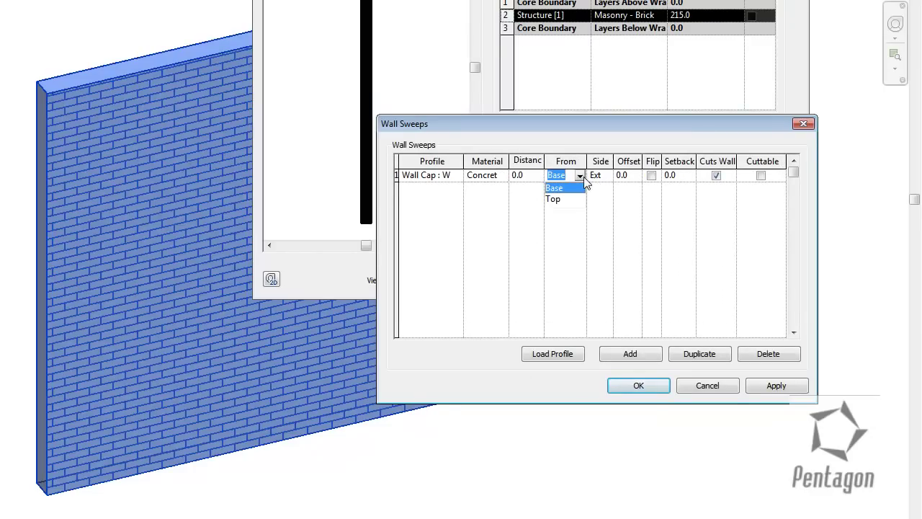
pyautogui.click(554, 200)
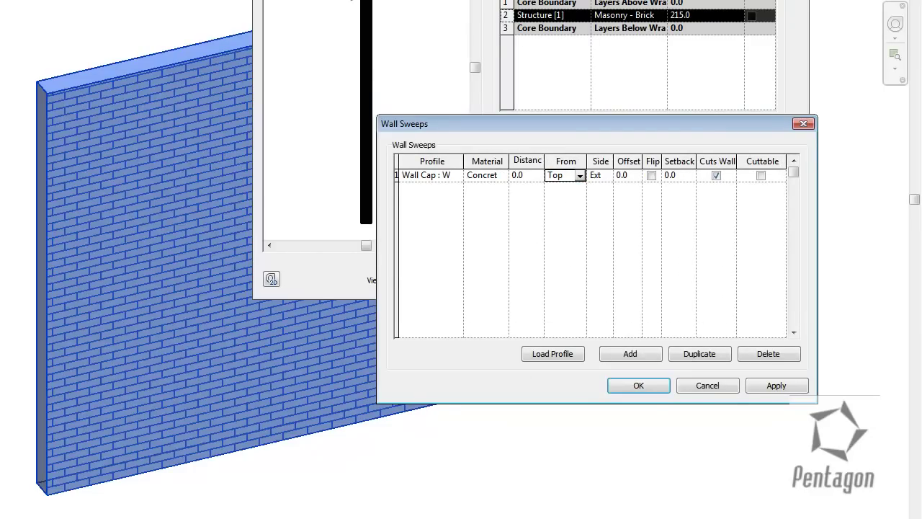
pyautogui.click(777, 387)
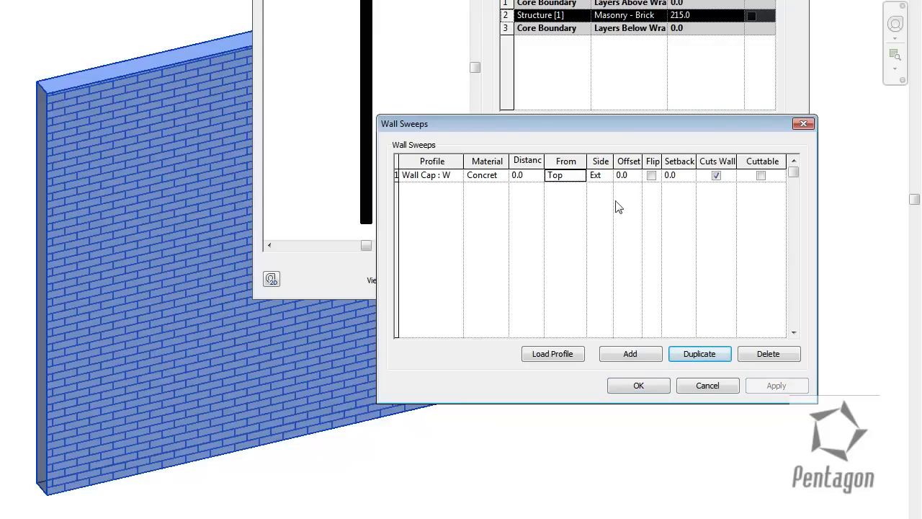
# Step: Try applying Flip to the wall cap sweep and turn it off again
pyautogui.moveTo(611, 165); pyautogui.dragTo(616, 166)
pyautogui.click(653, 175)
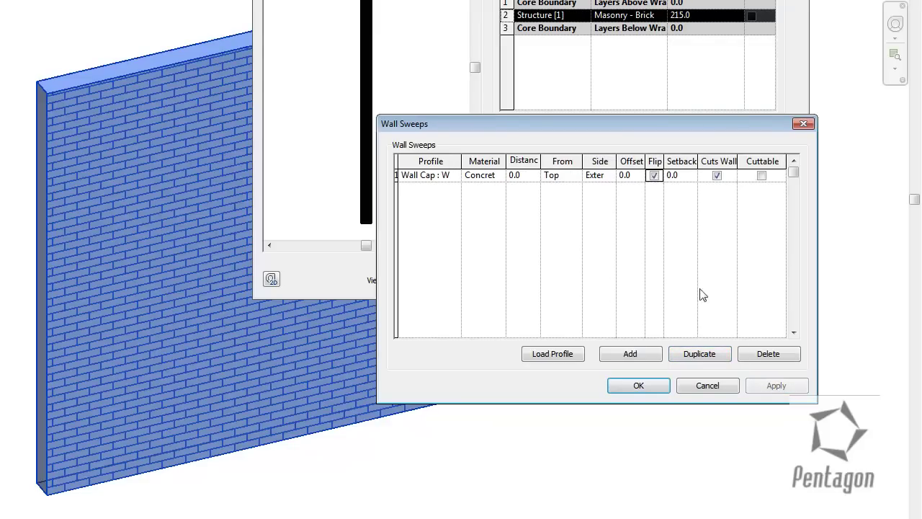
pyautogui.click(777, 387)
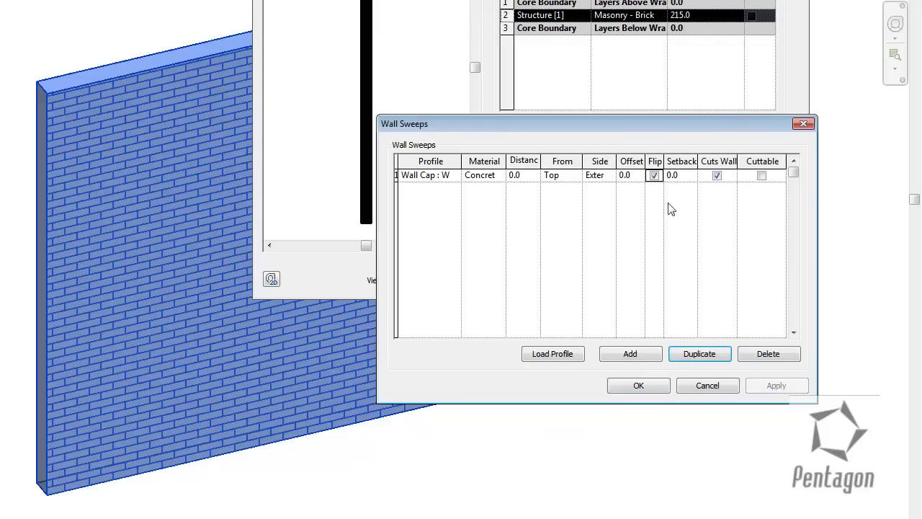
pyautogui.click(654, 175)
pyautogui.click(777, 386)
# Step: Try applying the wall cap sweep on the Interior side and return it to Exterior
pyautogui.moveTo(617, 163); pyautogui.dragTo(624, 162)
pyautogui.click(598, 175)
pyautogui.click(592, 194)
pyautogui.click(776, 386)
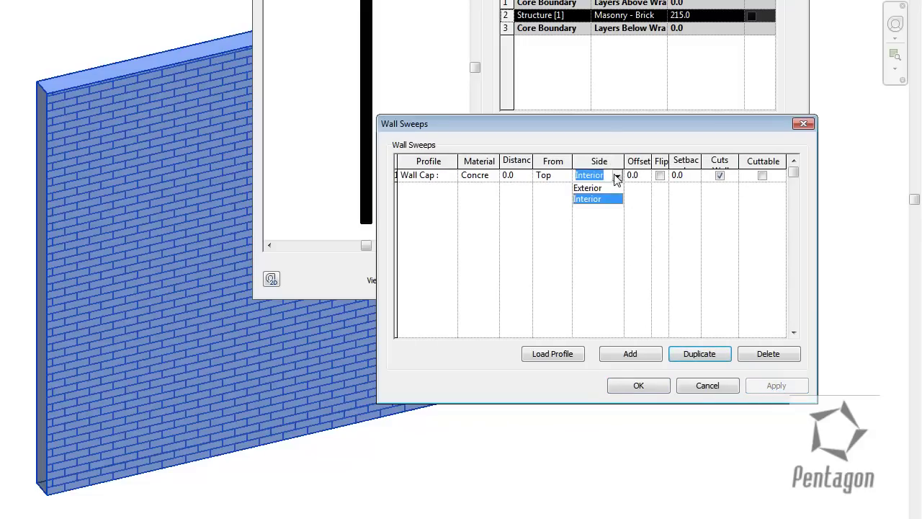
pyautogui.click(617, 176)
pyautogui.click(588, 189)
pyautogui.click(771, 389)
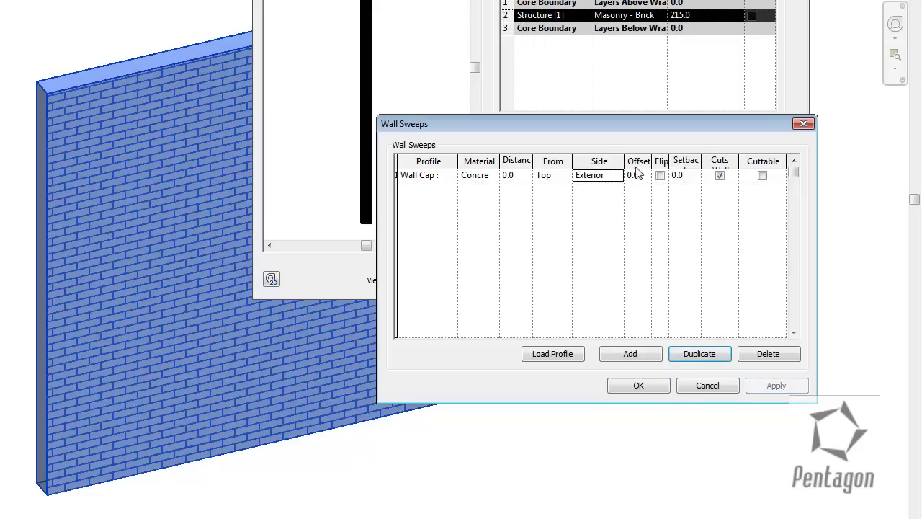
# Step: Set the wall cap sweep's offset to -100
pyautogui.moveTo(651, 163); pyautogui.dragTo(692, 163)
pyautogui.click(655, 177)
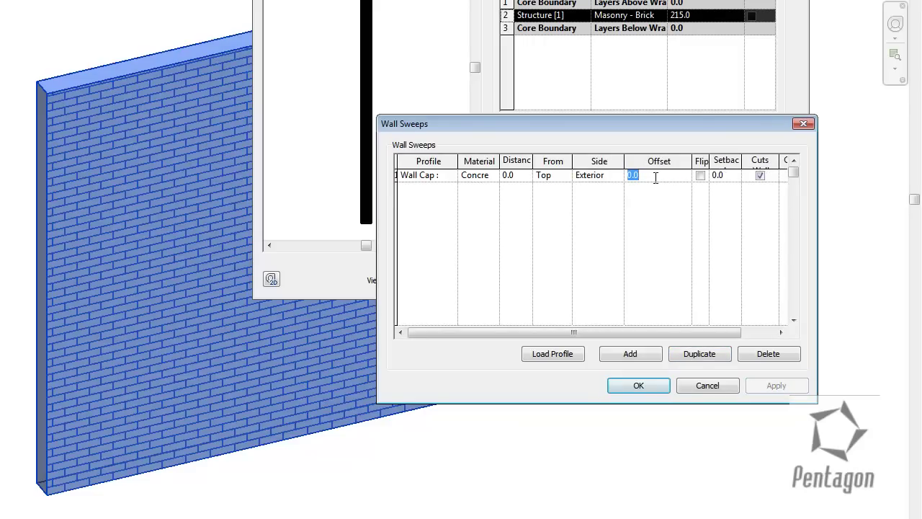
pyautogui.write('-100')
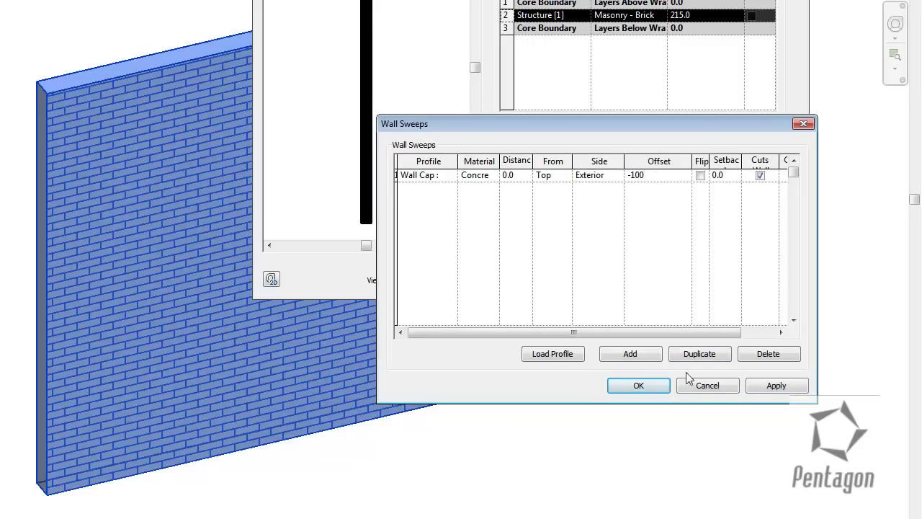
# Step: Apply the wall cap sweep's current offset, and try an offset of -215 in its place
pyautogui.click(769, 387)
pyautogui.click(668, 179)
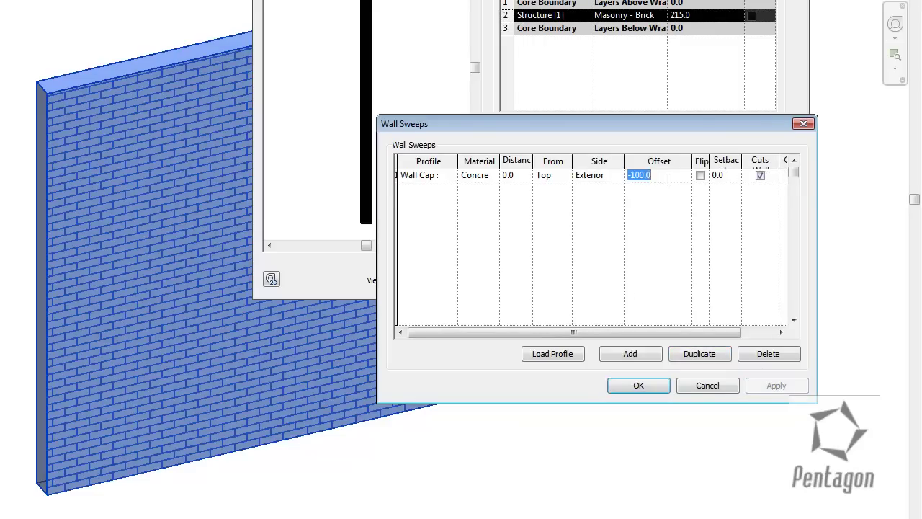
pyautogui.write('-')
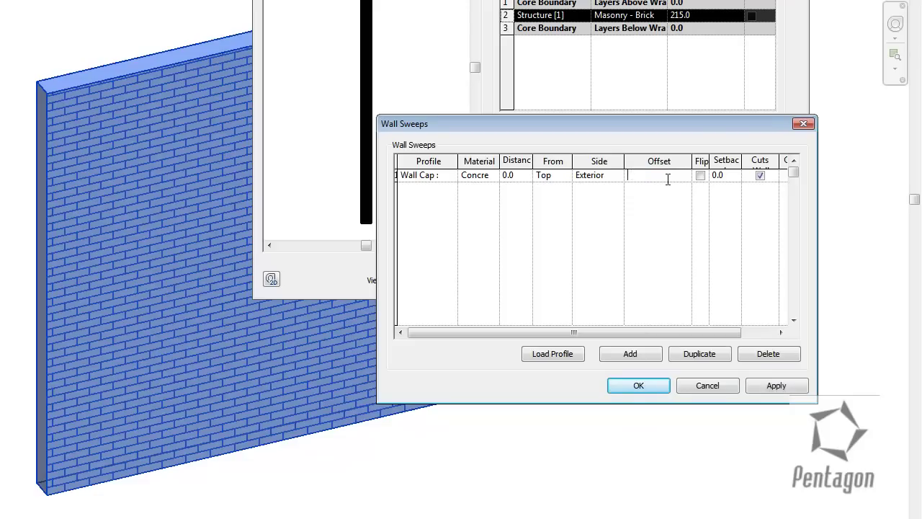
pyautogui.write('215')
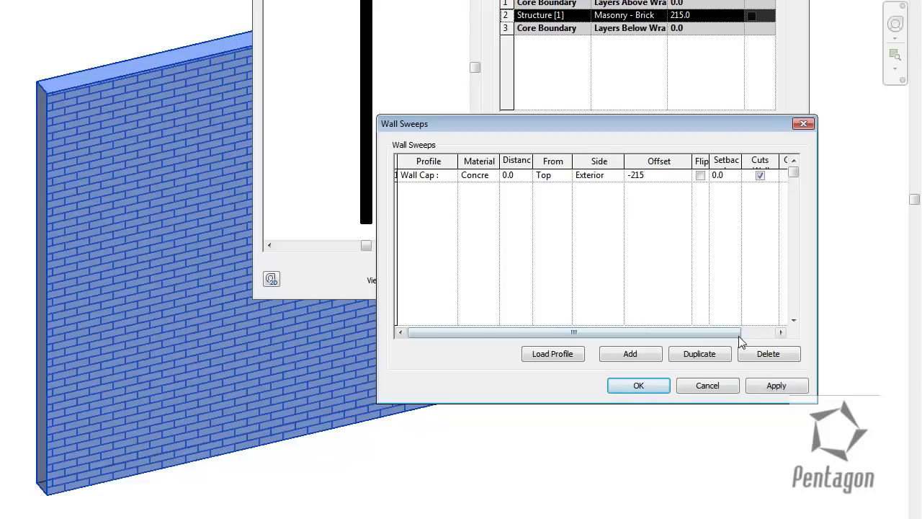
pyautogui.click(771, 386)
# Step: Set the wall cap sweep's offset to -150, apply it, and narrow the Offset column
pyautogui.click(667, 176)
pyautogui.write('-150')
pyautogui.click(772, 385)
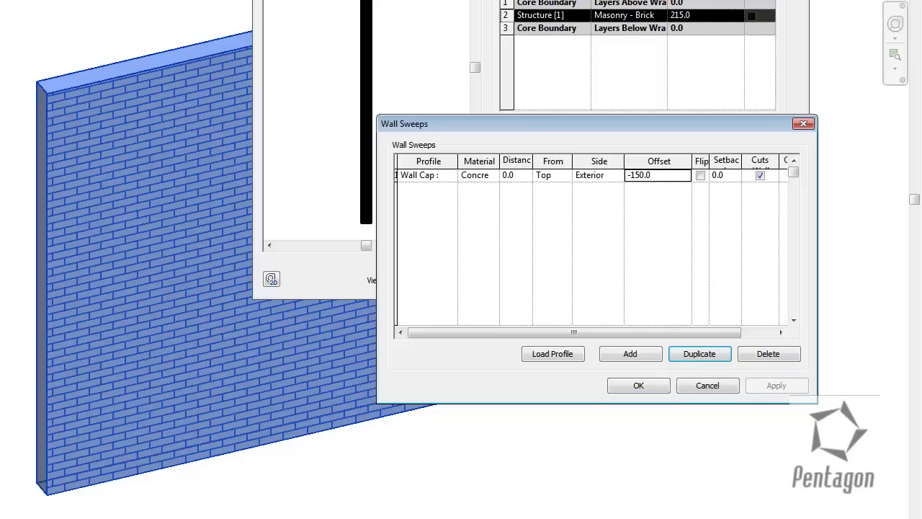
pyautogui.moveTo(692, 161); pyautogui.dragTo(673, 165)
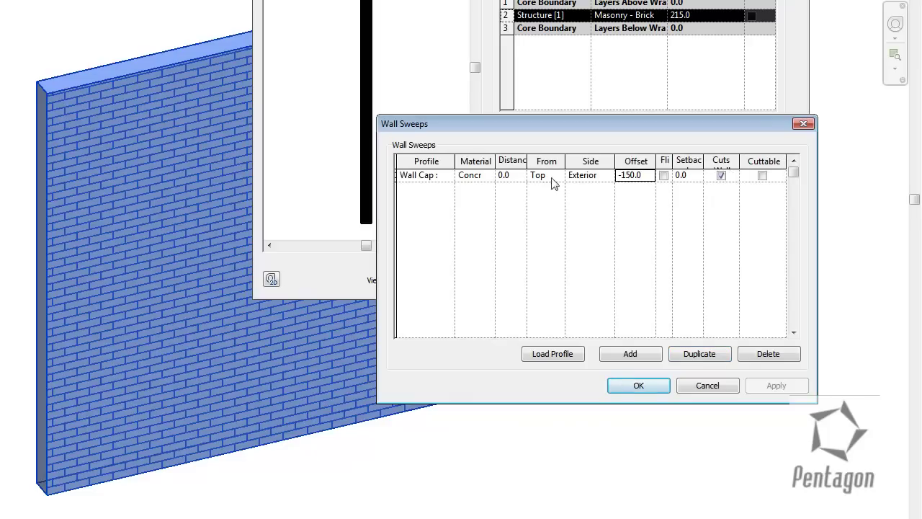
# Step: Accept the sweep, wall structure and type properties, and inspect the concrete capping on the brick wall in 3D
pyautogui.click(648, 387)
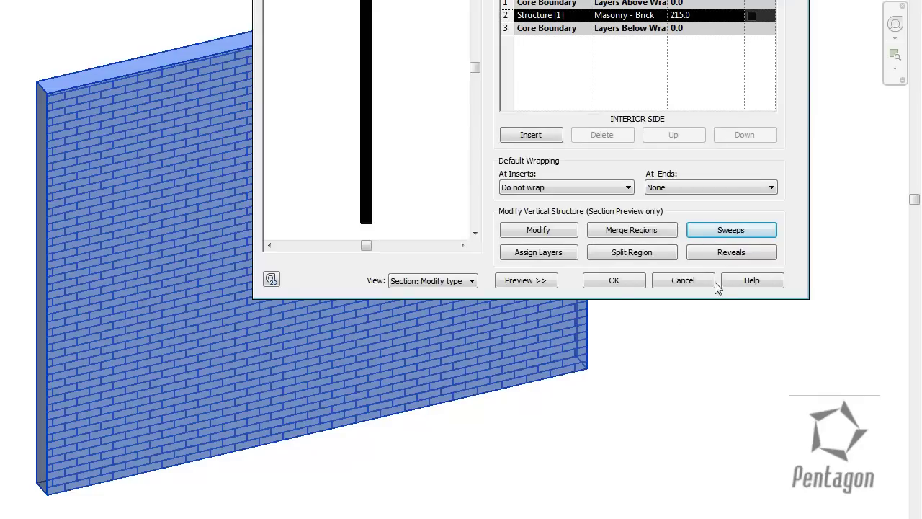
pyautogui.click(611, 288)
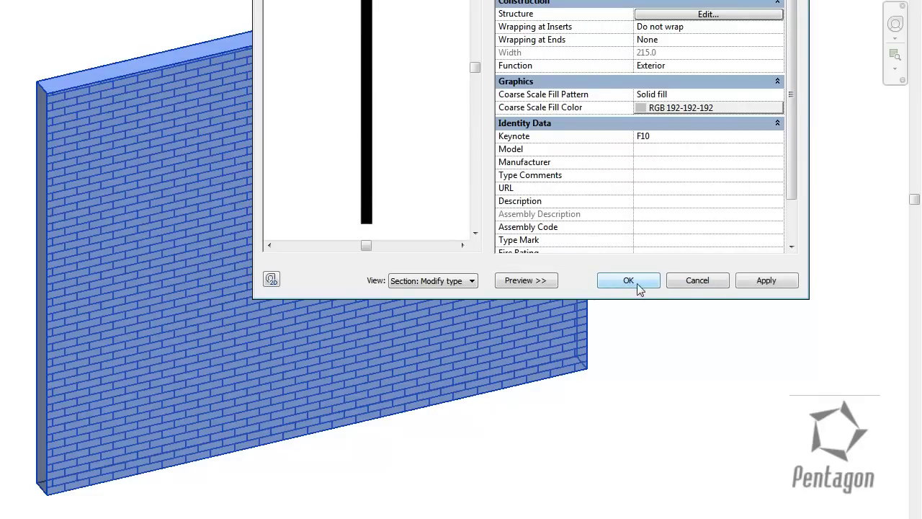
pyautogui.click(639, 287)
pyautogui.click(728, 119)
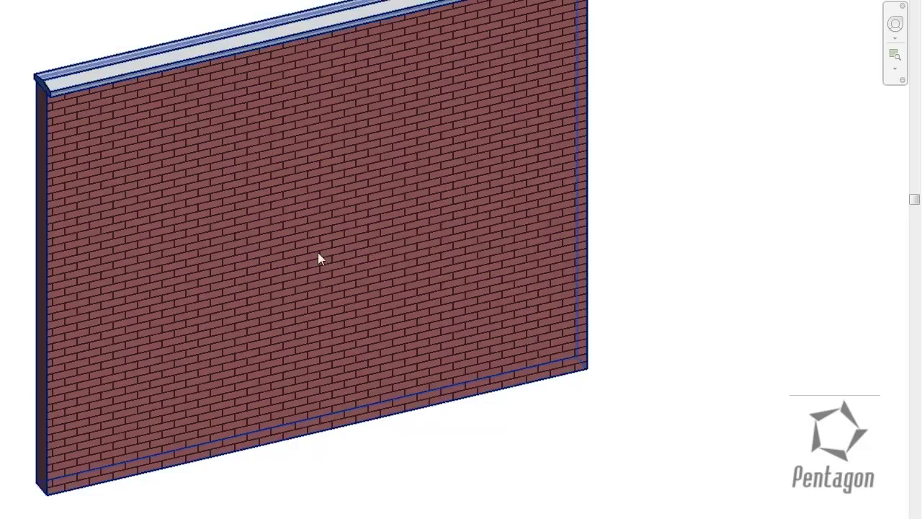
pyautogui.keyDown('shift'); pyautogui.moveTo(360, 237); pyautogui.dragTo(252, 156, button='middle'); pyautogui.keyUp('shift')
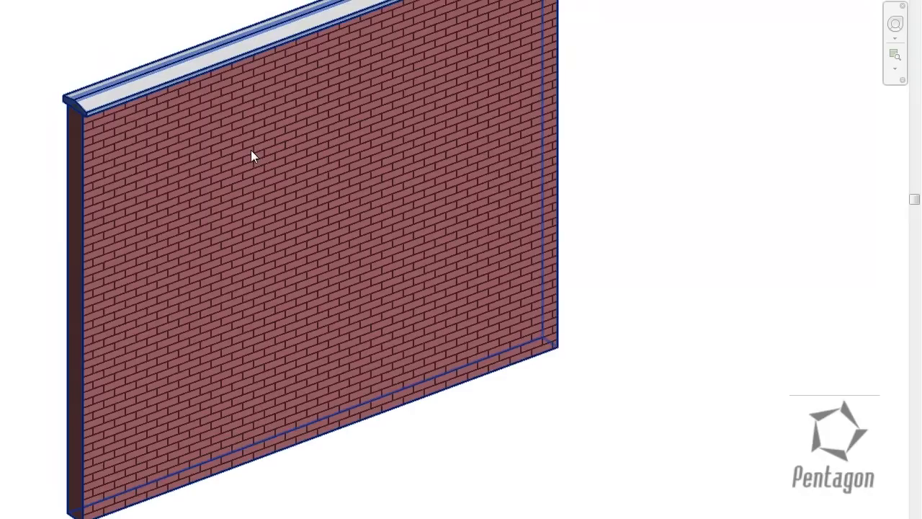